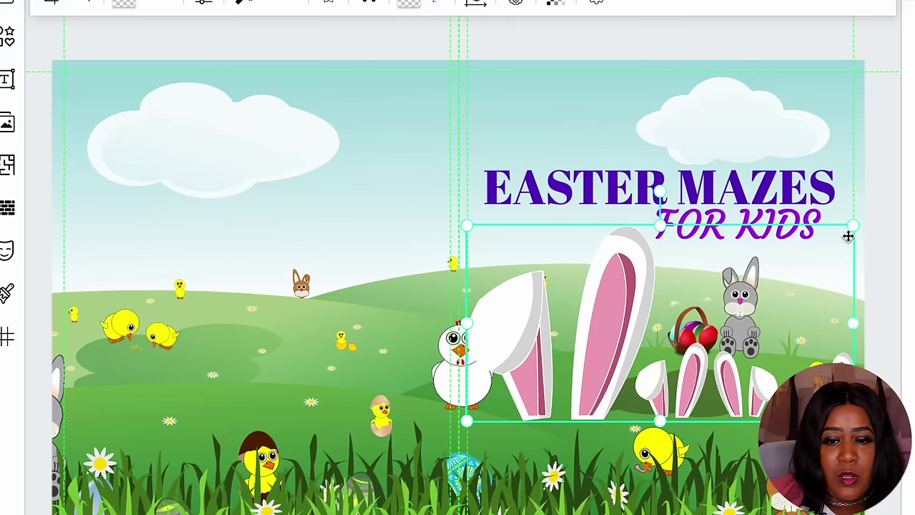
Shrink the bunny ears image and place it on top of the word EASTER in the cover title.
drag(812, 173, 615, 326)
drag(534, 405, 558, 155)
Add a heading reading "Big" in Alfa Slab One over the cloud above MAZES and colour it orange (f47e00).
click(16, 111)
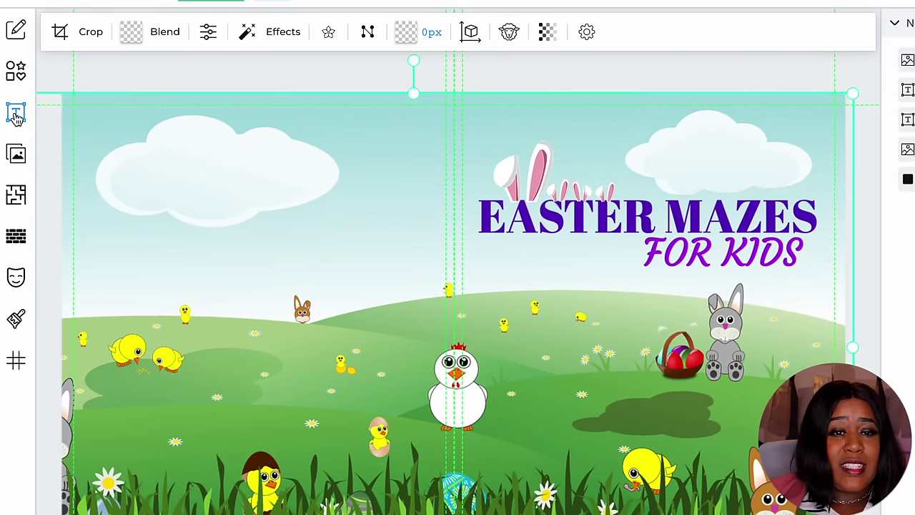
click(159, 60)
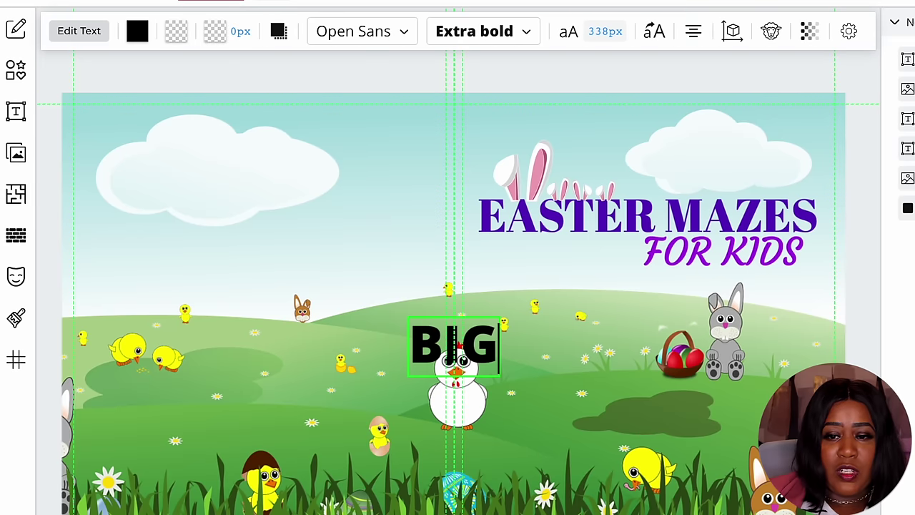
click(136, 33)
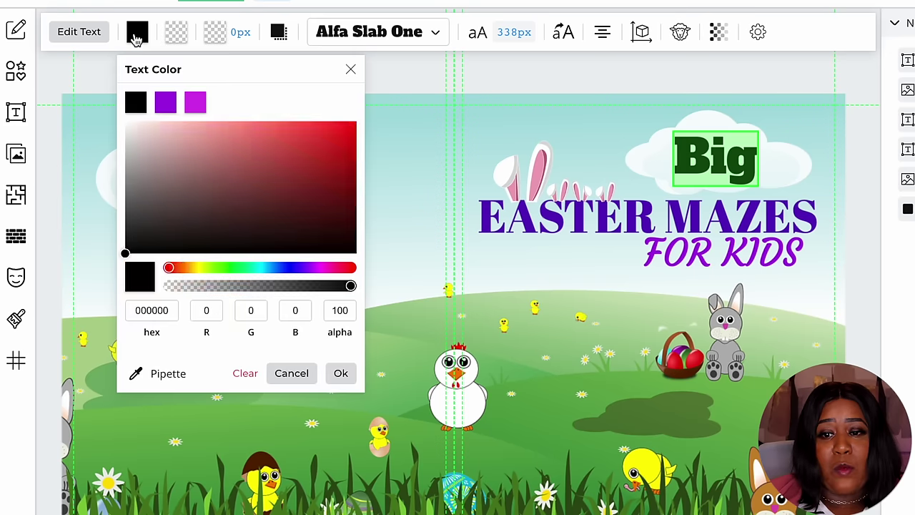
click(353, 127)
click(180, 268)
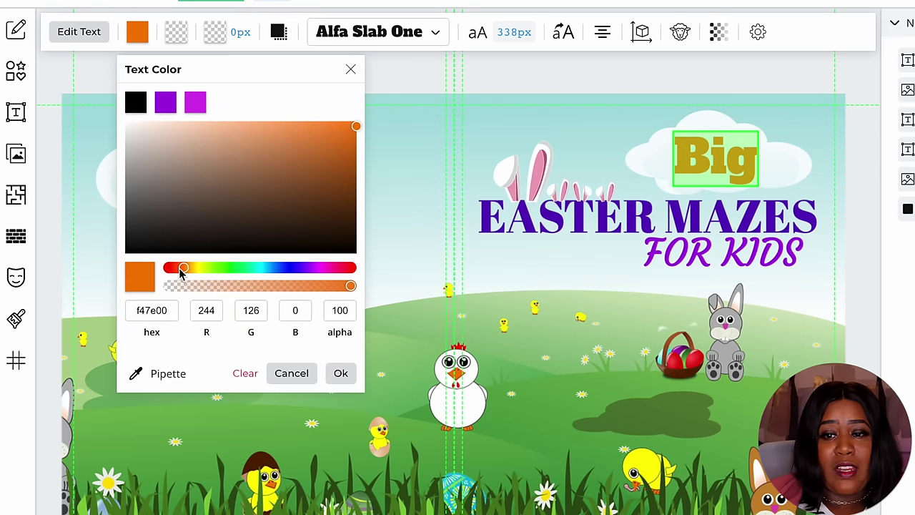
click(431, 71)
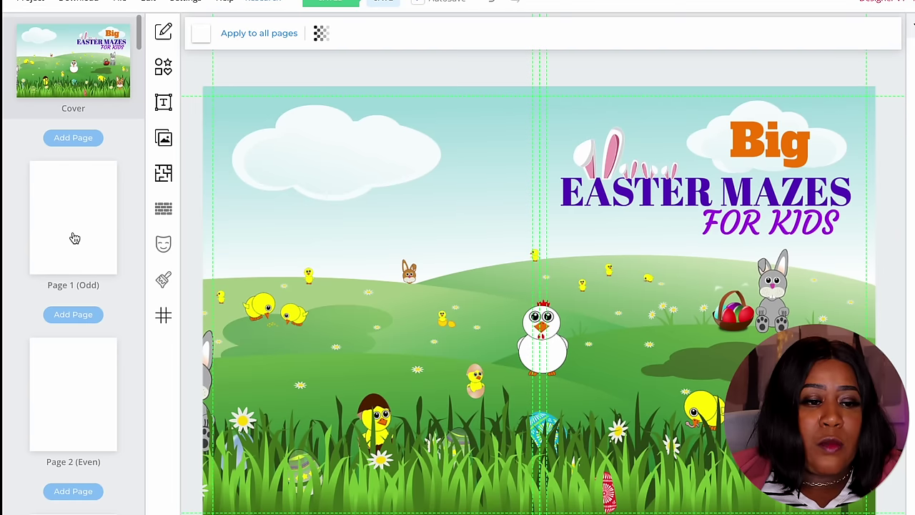
Open Page 1 and insert the round "Happy Easter!" bunny picture from the Pixabay results for EASTER.
click(79, 219)
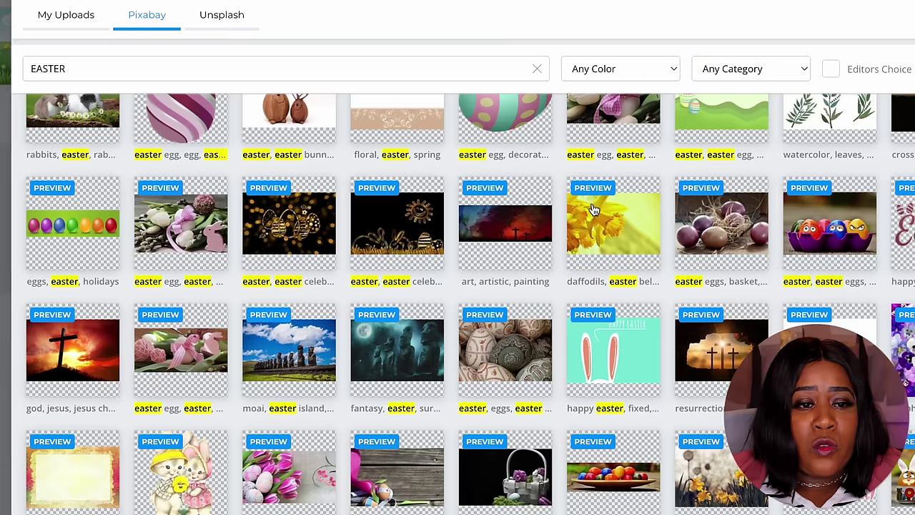
scroll(593, 206, up, 3)
scroll(592, 209, up, 10)
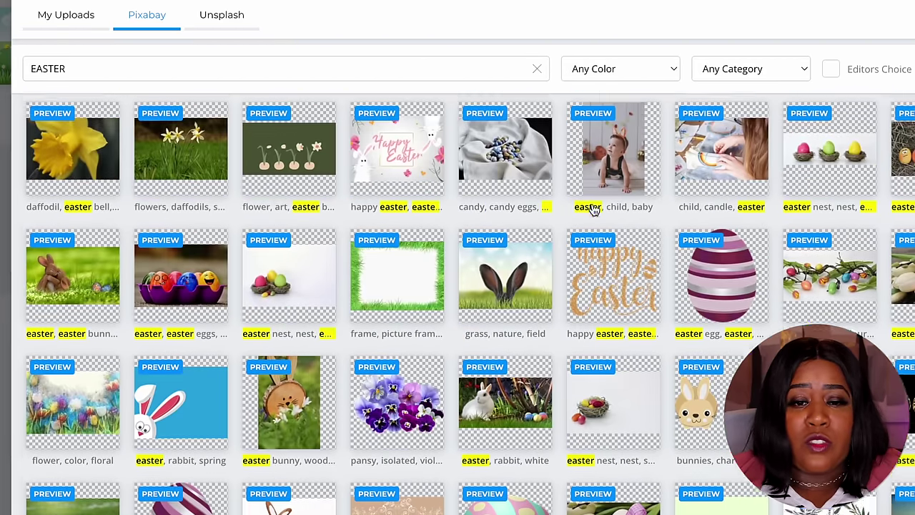
scroll(593, 208, up, 4)
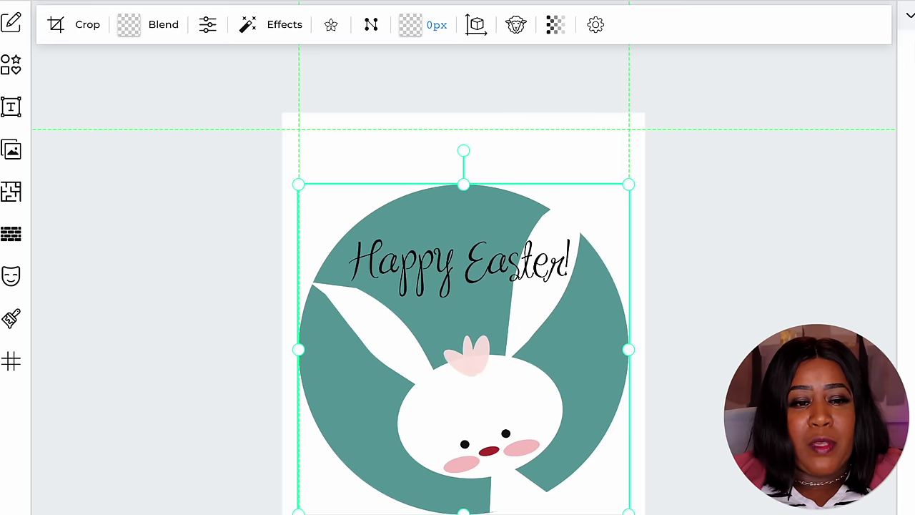
Shrink the bunny picture, centre it in the upper part of the page and apply the Greyscale effect.
drag(625, 509, 562, 429)
drag(463, 351, 503, 312)
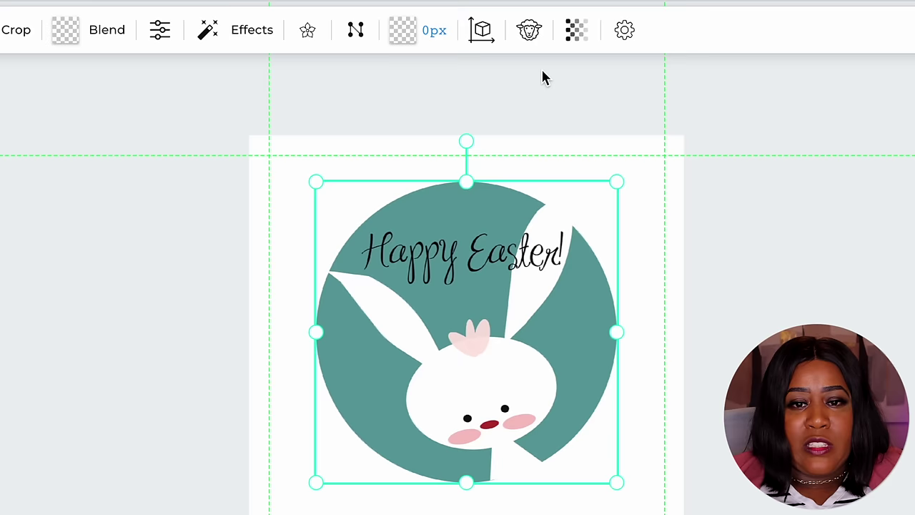
click(251, 30)
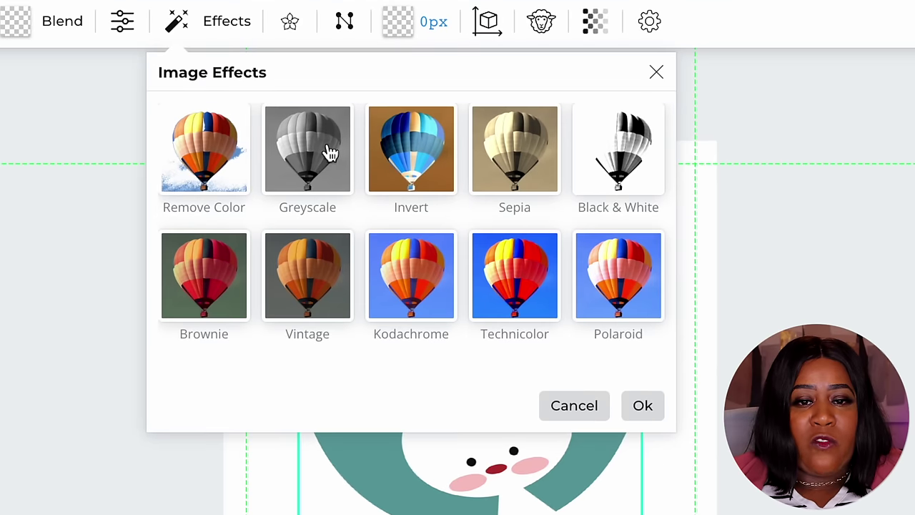
click(338, 151)
click(764, 254)
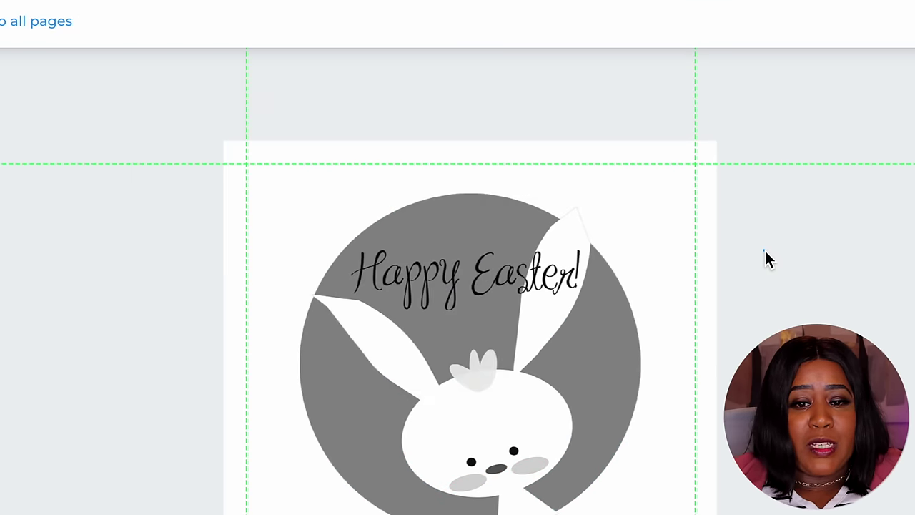
Add a heading reading "This Book Belongs To" beneath the bunny picture in a bold script font.
click(30, 89)
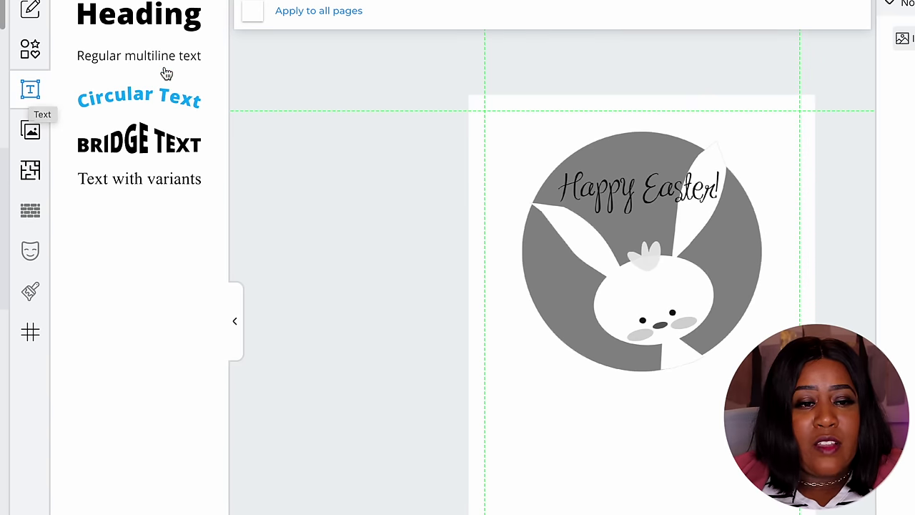
click(154, 16)
text(This book Belongs To)
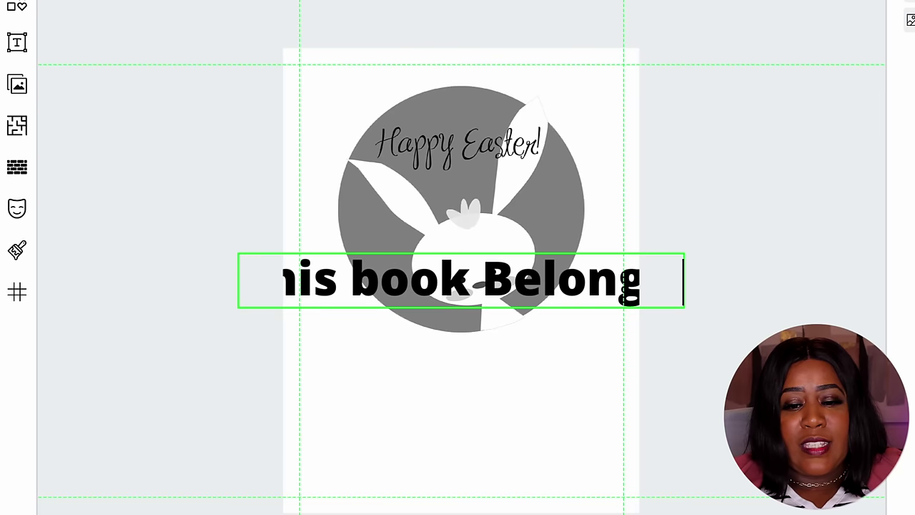
key(Escape)
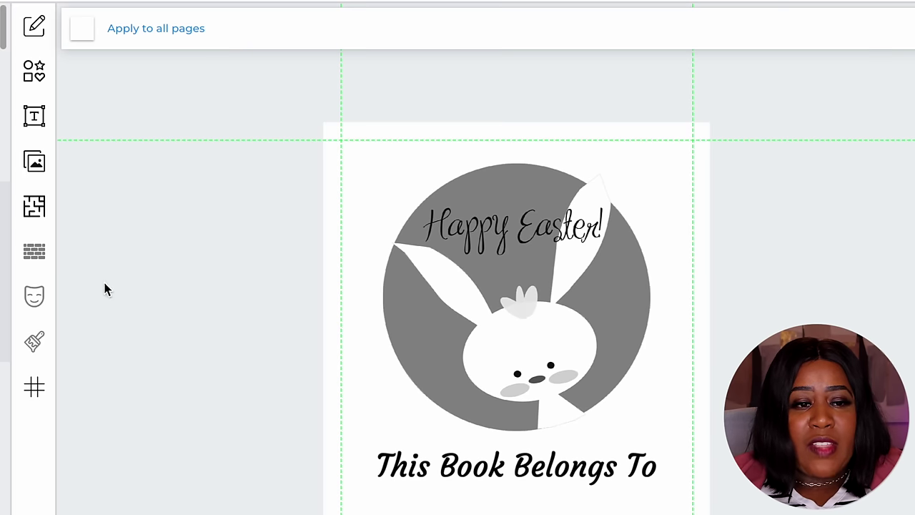
Insert a line shape beneath "This Book Belongs To" and stretch it nearly to both side margins as a name line.
click(36, 77)
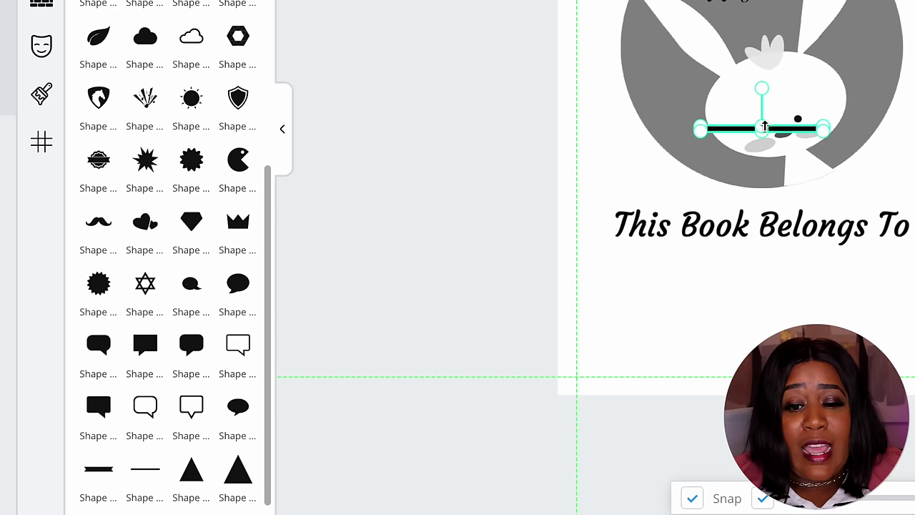
drag(747, 127, 747, 252)
drag(438, 370, 341, 398)
drag(555, 388, 650, 391)
drag(496, 386, 495, 392)
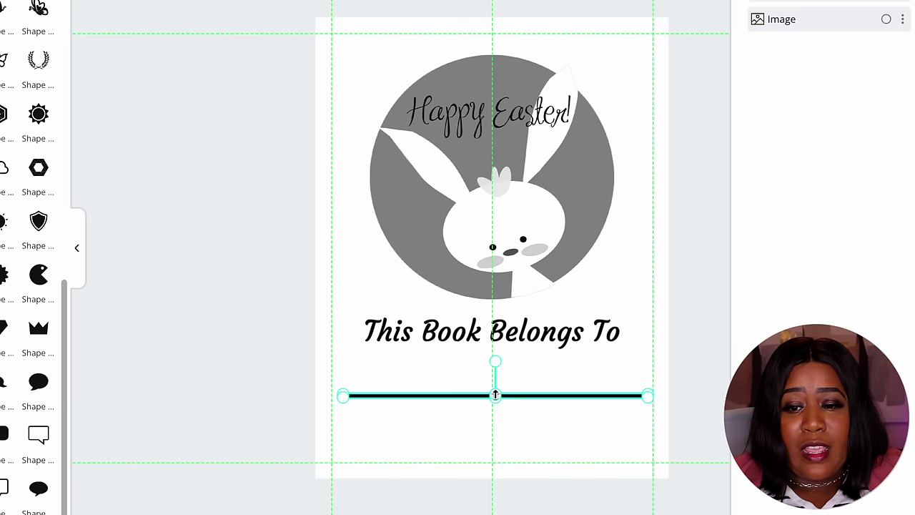
click(548, 447)
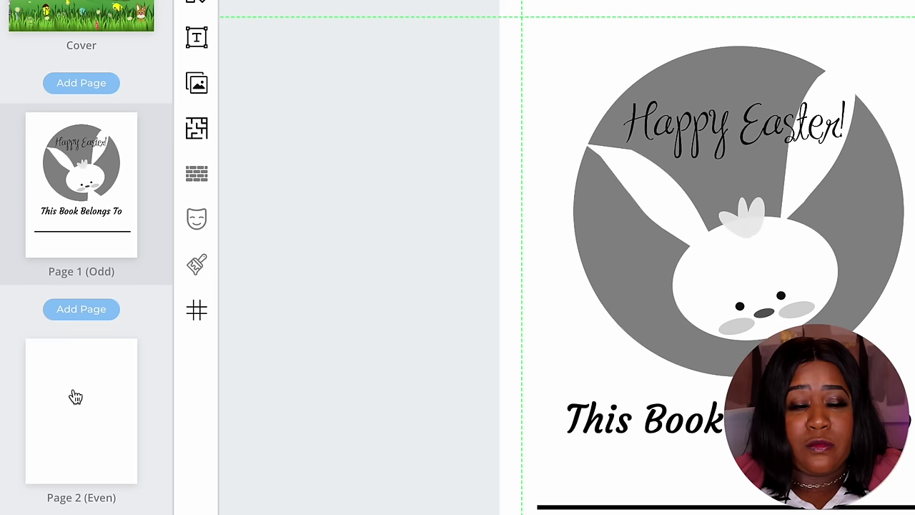
Open Page 3 and choose the Rectangular Maze template from the Interior Templates Library.
click(76, 397)
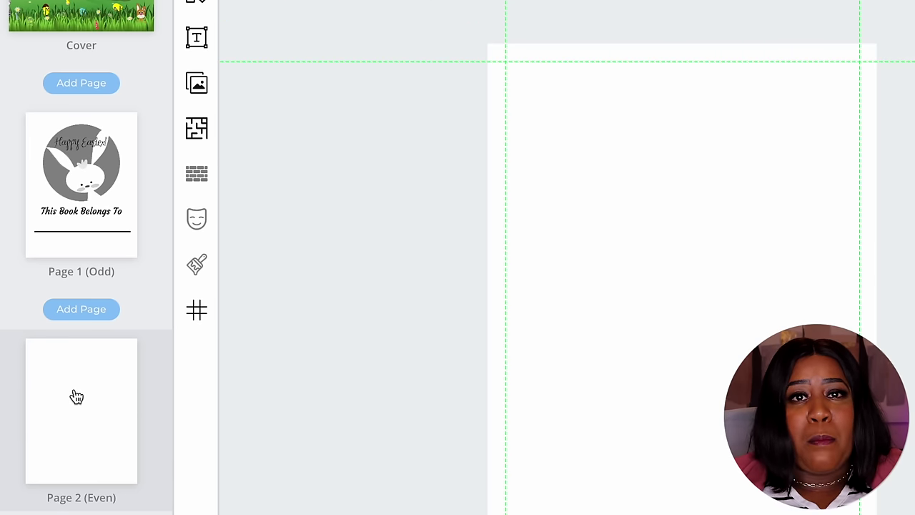
click(86, 411)
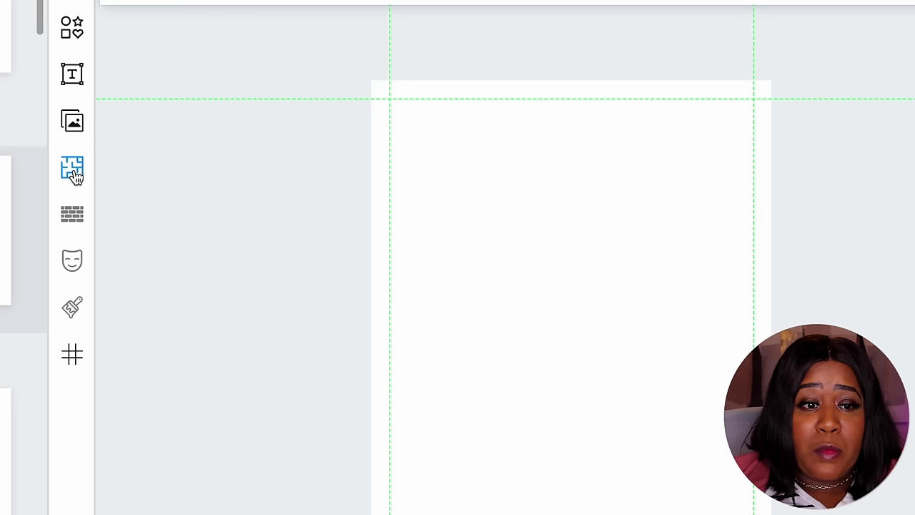
click(73, 168)
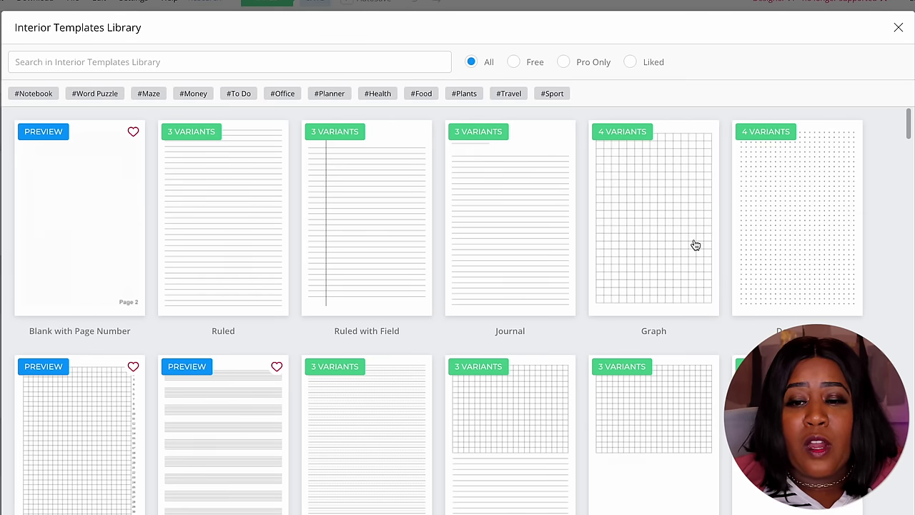
scroll(717, 398, down, 6)
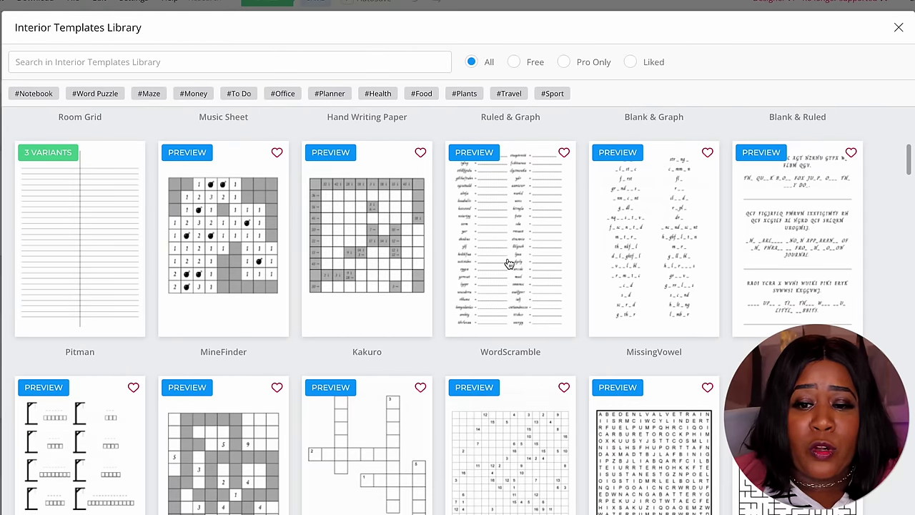
scroll(509, 264, down, 1)
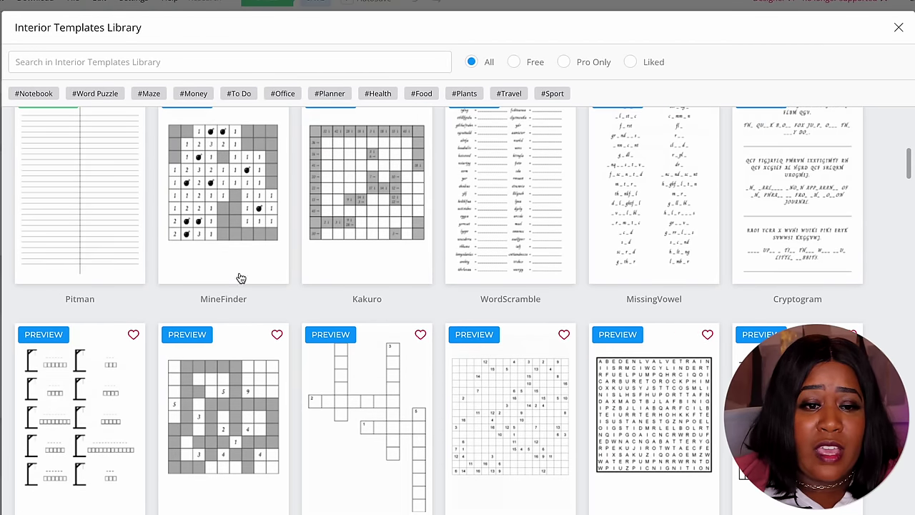
scroll(525, 254, down, 3)
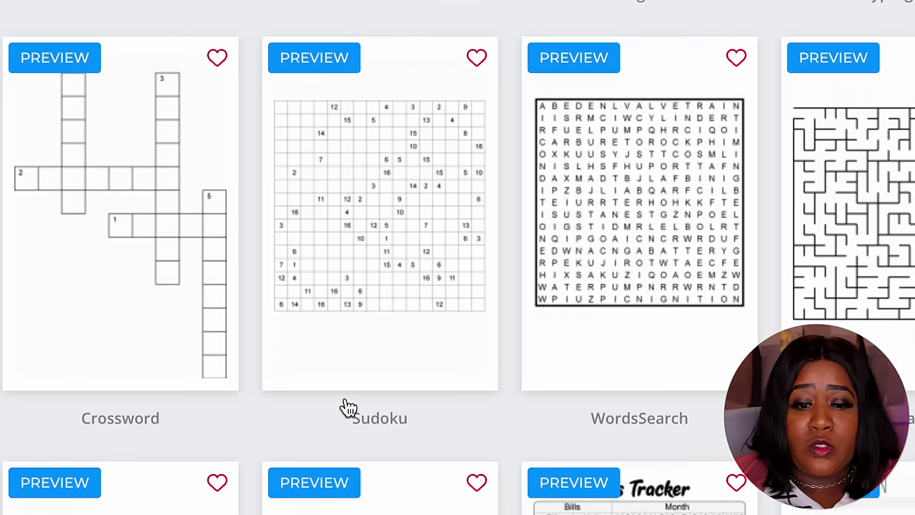
scroll(96, 363, down, 3)
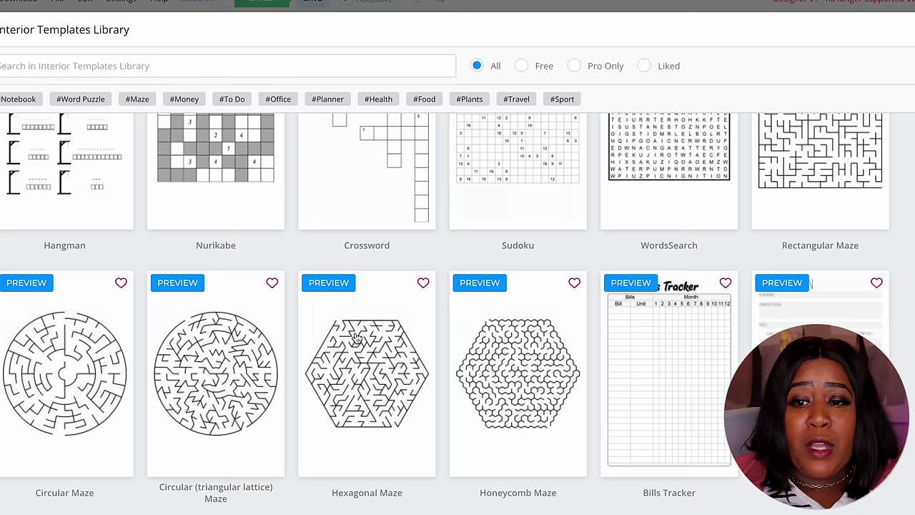
scroll(814, 184, up, 1)
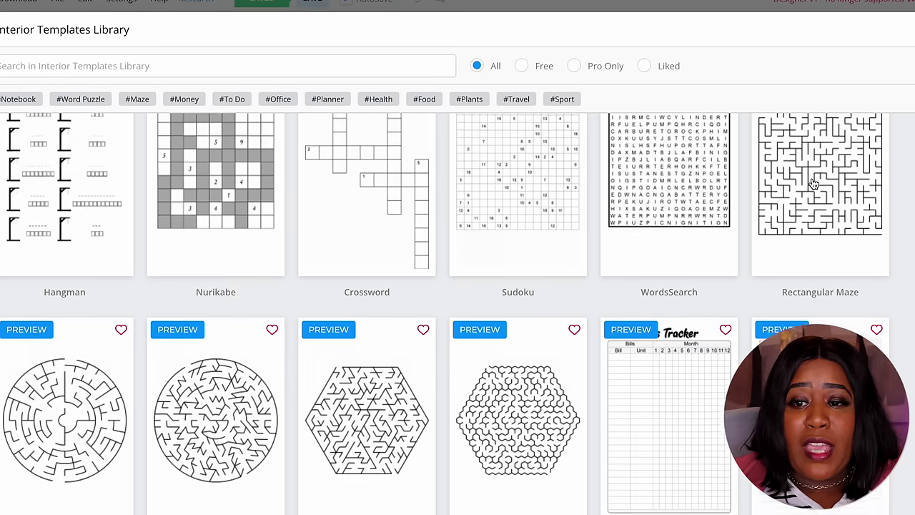
scroll(143, 391, down, 1)
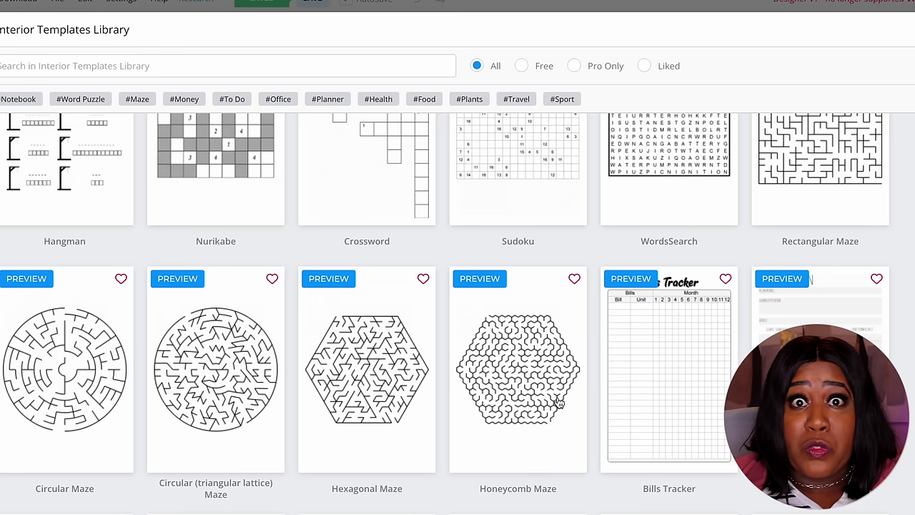
scroll(510, 325, up, 1)
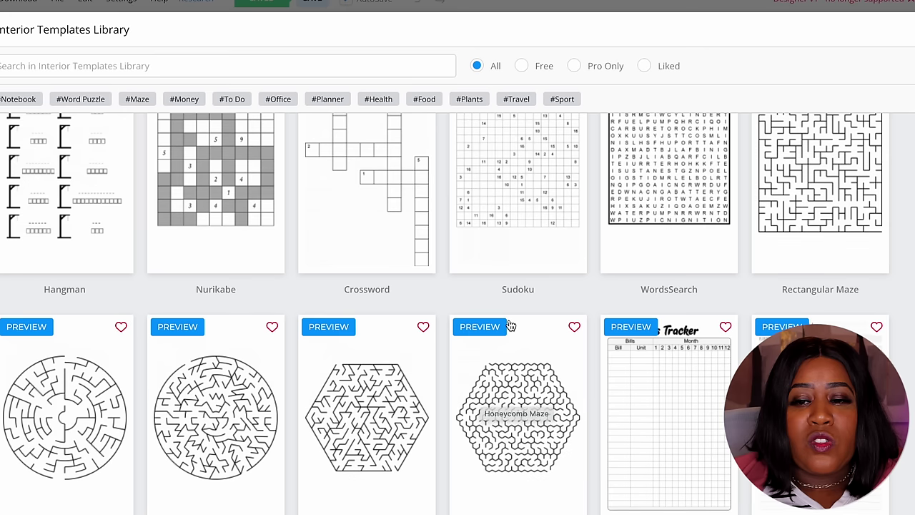
scroll(511, 325, up, 1)
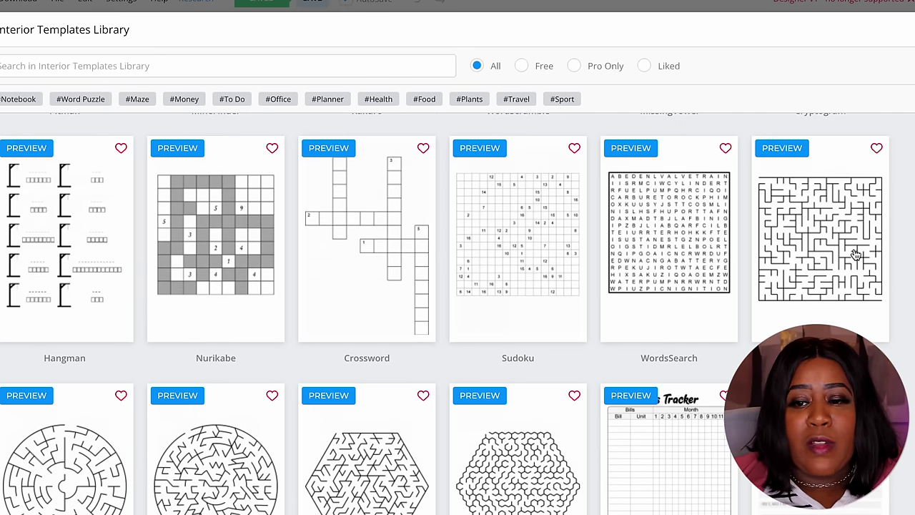
click(819, 232)
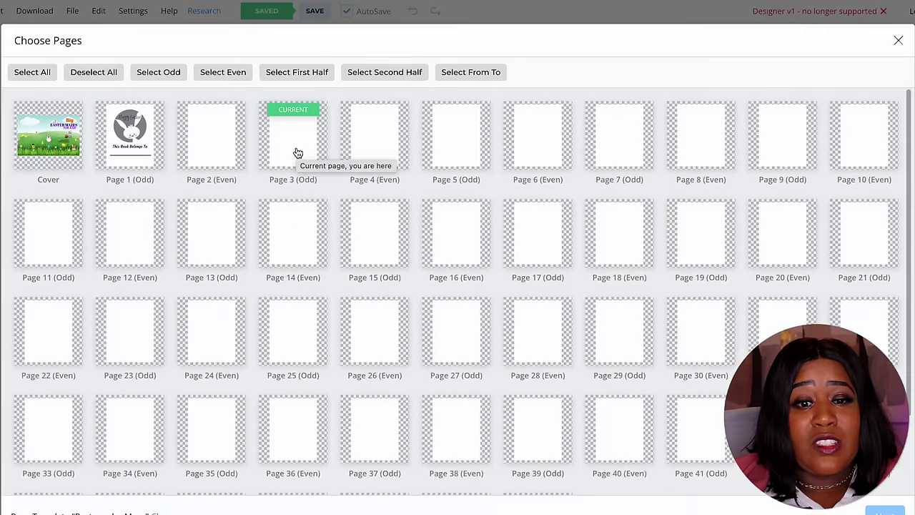
Select pages 3, 6, 9, 12, 15, 18, 23, 28, 31, 36, 42 and 49 for the Rectangular Maze template.
click(298, 153)
click(537, 145)
click(624, 236)
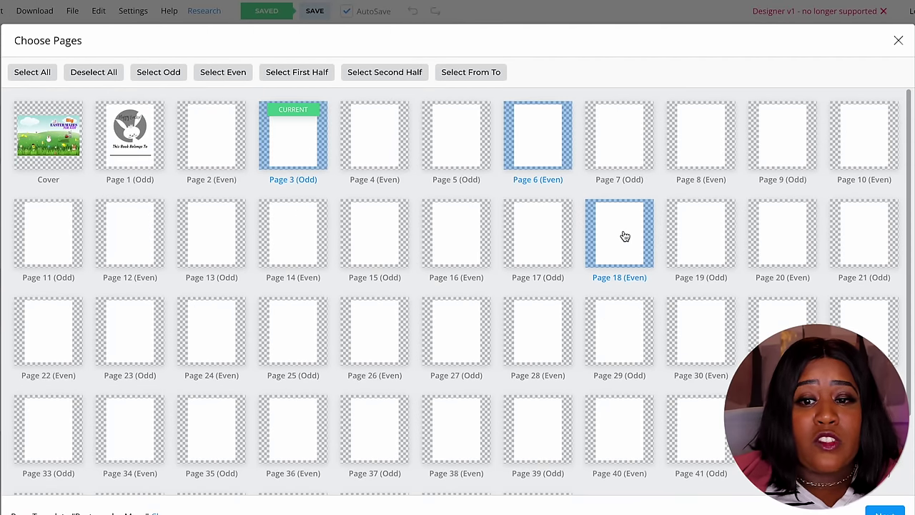
click(347, 245)
click(166, 342)
click(530, 343)
click(757, 308)
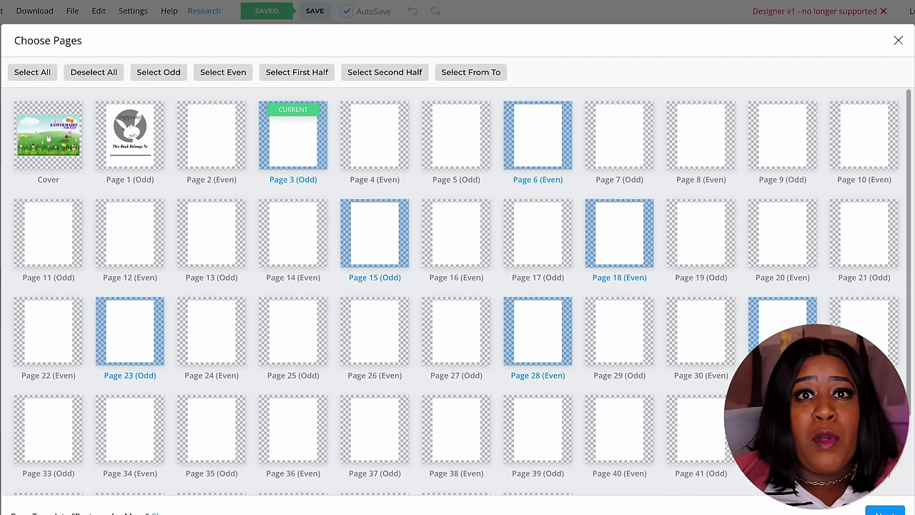
click(277, 438)
click(796, 124)
click(136, 231)
scroll(479, 370, down, 3)
click(445, 435)
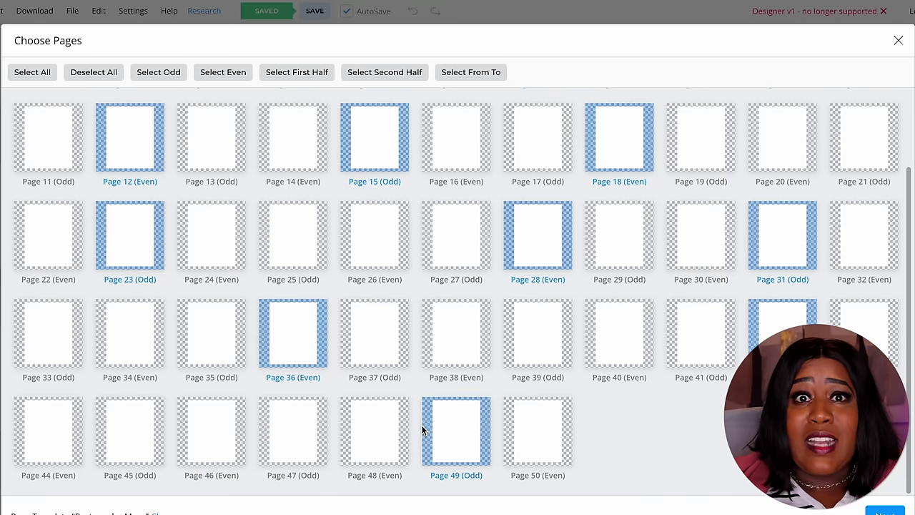
Add pages 21, 26, 33, 38, 40 and 45 to the pages chosen for the Rectangular Maze template.
click(130, 431)
click(374, 232)
scroll(375, 233, up, 1)
click(619, 372)
click(453, 370)
scroll(452, 372, up, 2)
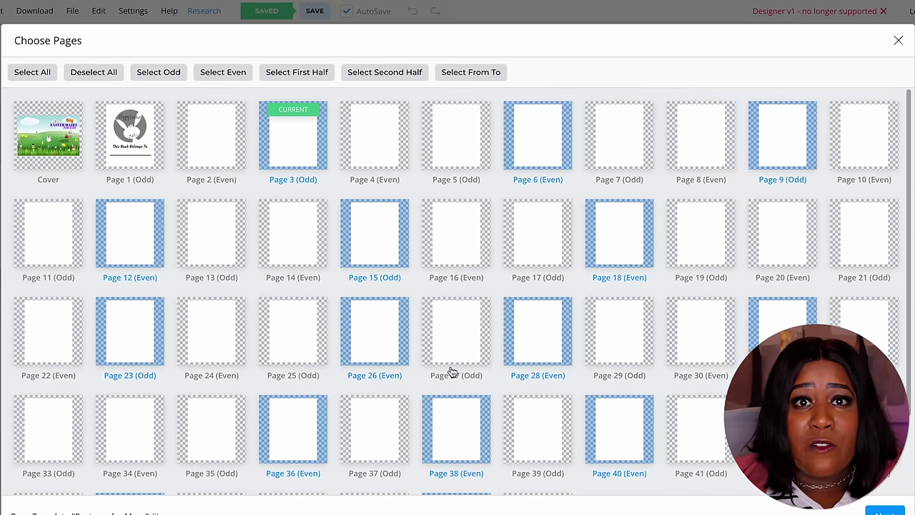
click(871, 236)
scroll(871, 236, down, 3)
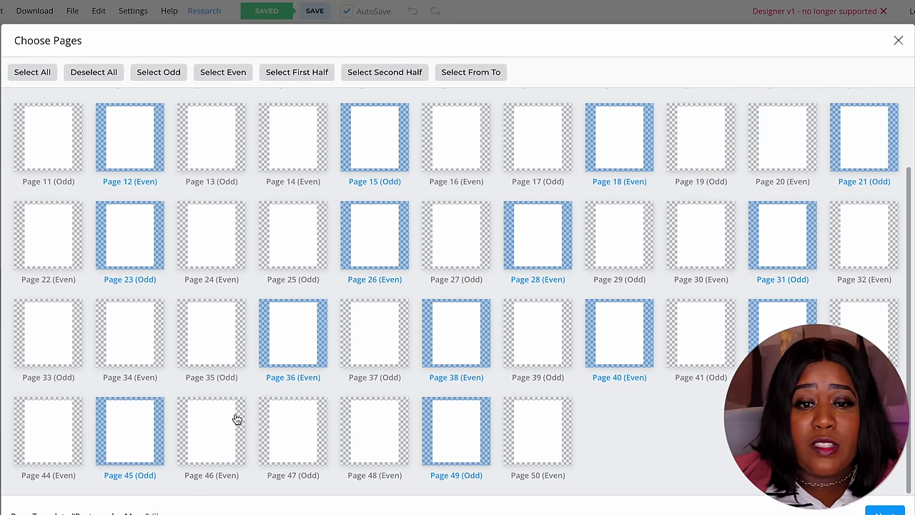
click(44, 332)
scroll(221, 196, up, 3)
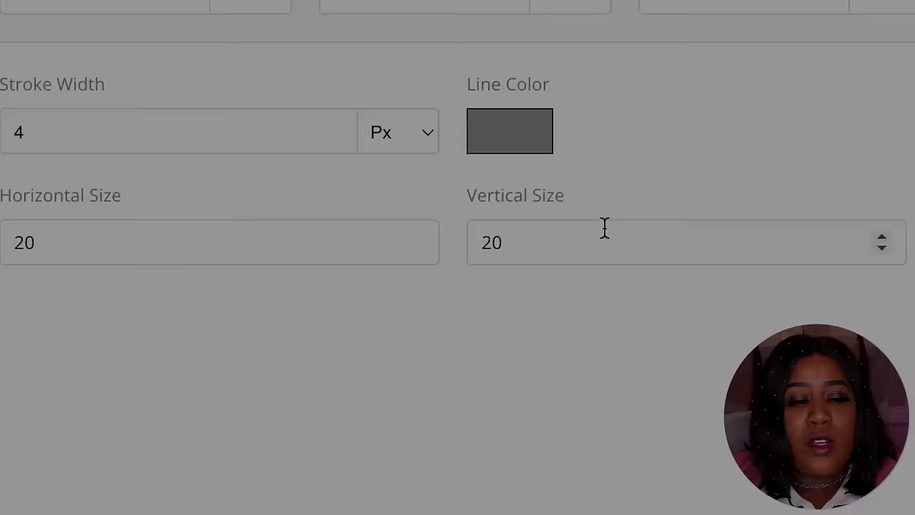
Set the Rectangular Maze's horizontal and vertical size to 7 cells each and generate the mazes on the chosen pages.
click(231, 245)
key(BackSpace)
text(7)
click(656, 221)
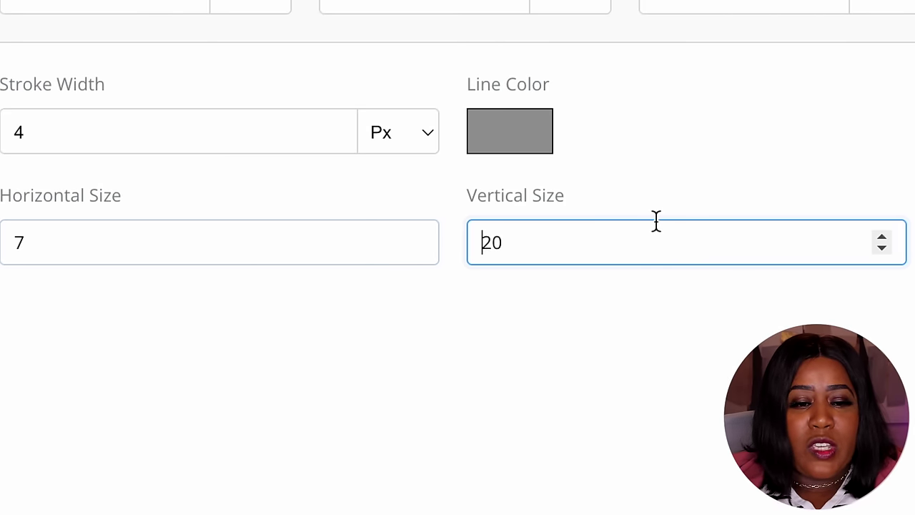
key(BackSpace)
key(BackSpace)
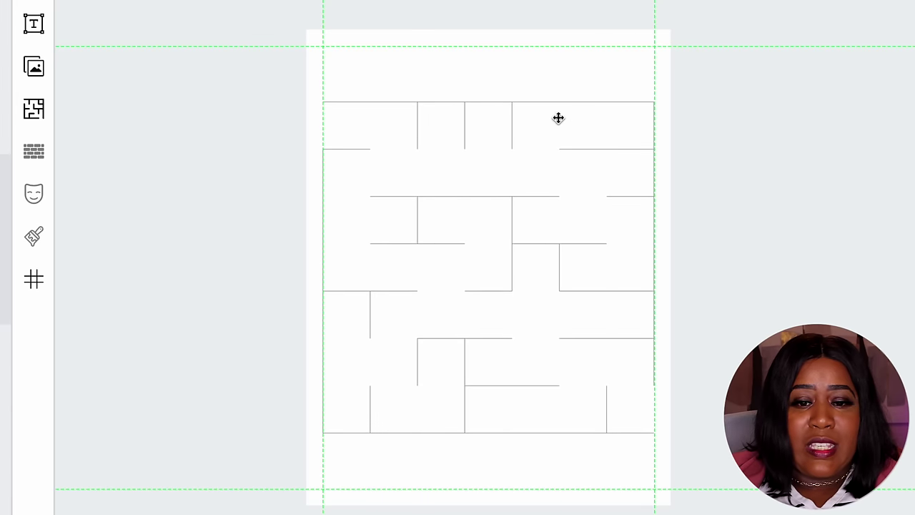
Shrink the rectangular maze on Page 3 slightly so it sits inside the page margins.
click(557, 145)
drag(654, 100, 641, 132)
drag(566, 196, 570, 198)
click(697, 165)
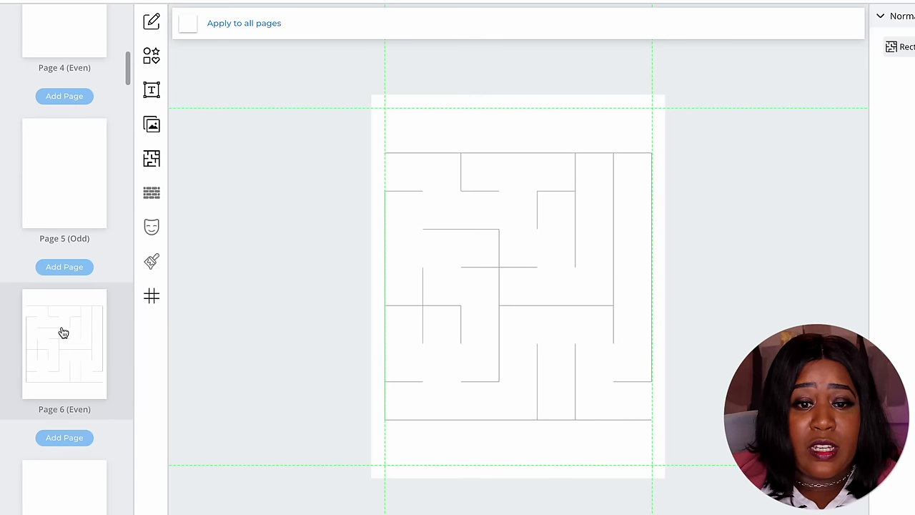
Open Page 4 and choose the Circular Maze template from the Interior Templates Library.
scroll(63, 333, down, 5)
click(48, 374)
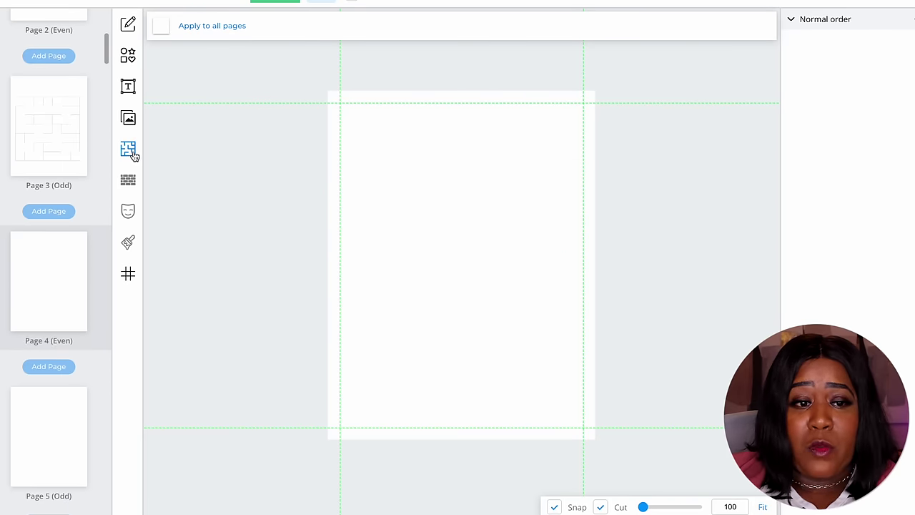
click(129, 151)
scroll(753, 279, down, 15)
scroll(754, 279, up, 5)
click(94, 308)
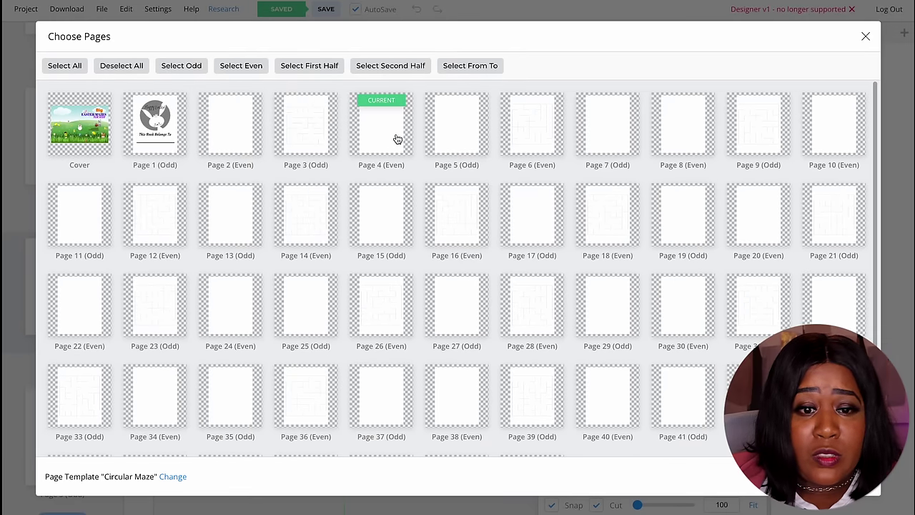
Select pages 4, 7, 10, 13, 17, 19, 27 and 40 for the Circular Maze template.
click(385, 129)
click(624, 108)
click(807, 133)
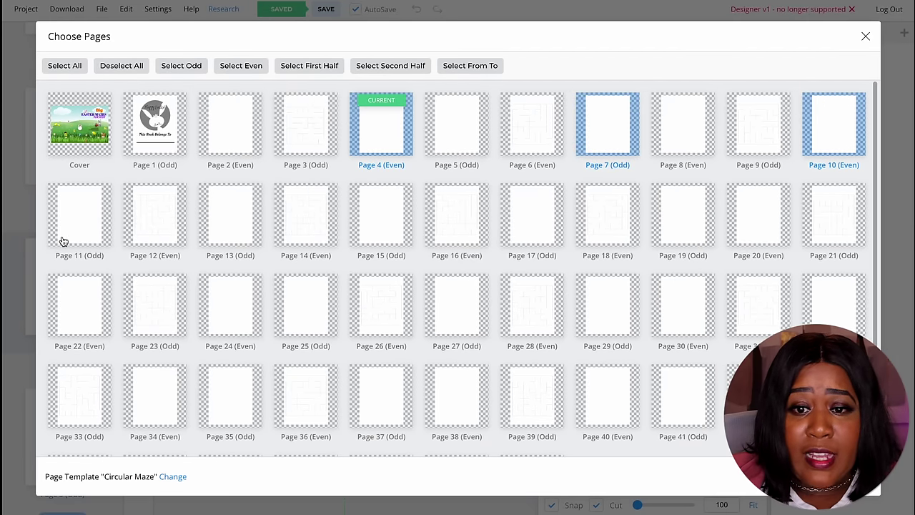
click(256, 220)
click(544, 221)
click(695, 216)
click(592, 409)
click(454, 333)
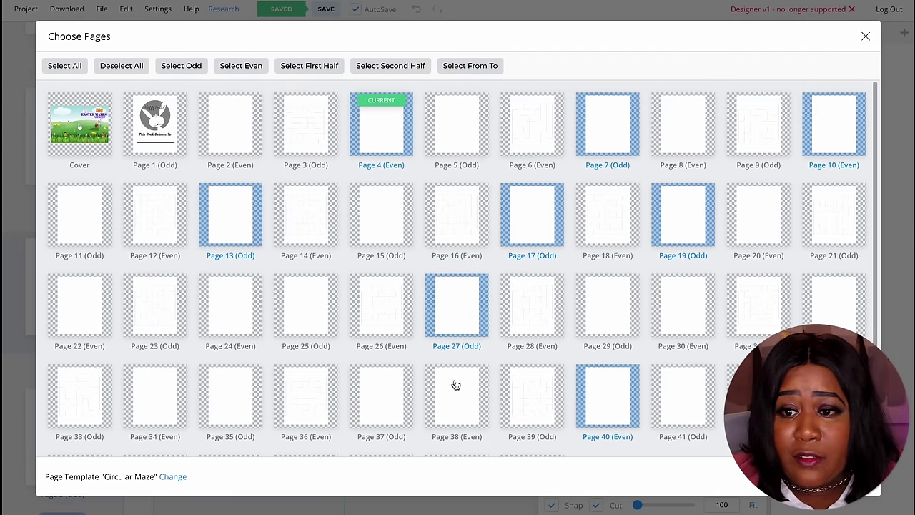
Add pages 11, 22, 24, 30, 35, 38 and 46 to the Circular Maze selection and continue to its options.
click(454, 384)
click(206, 315)
click(230, 365)
click(100, 318)
click(80, 214)
scroll(697, 208, down, 1)
click(697, 208)
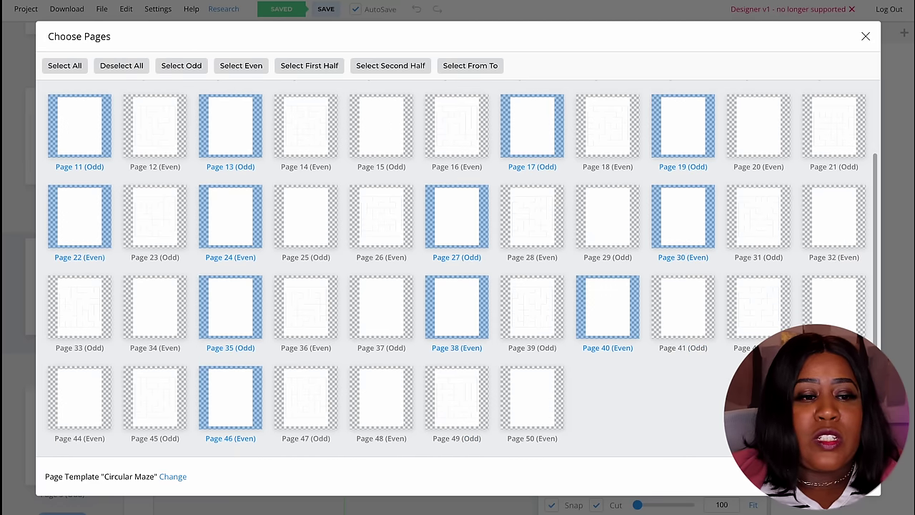
click(844, 476)
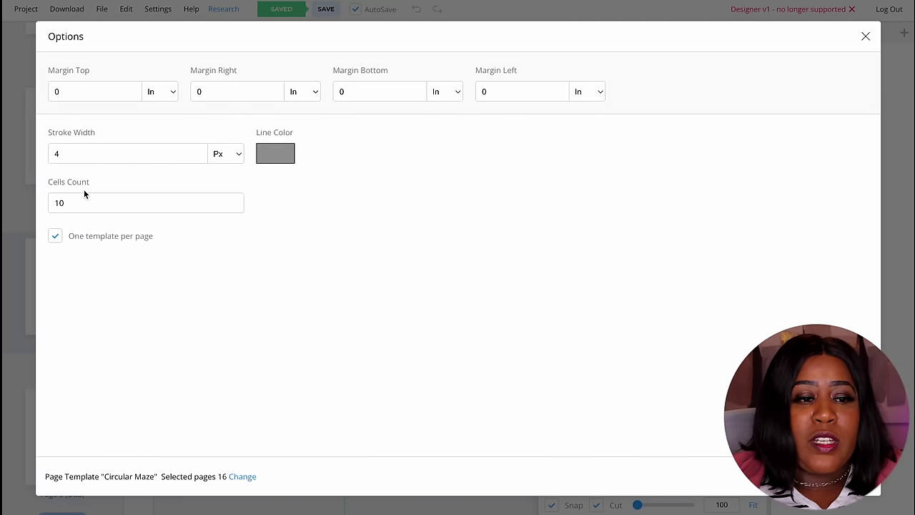
Reduce the Circular Maze's cells count and generate the mazes on the selected pages.
click(82, 198)
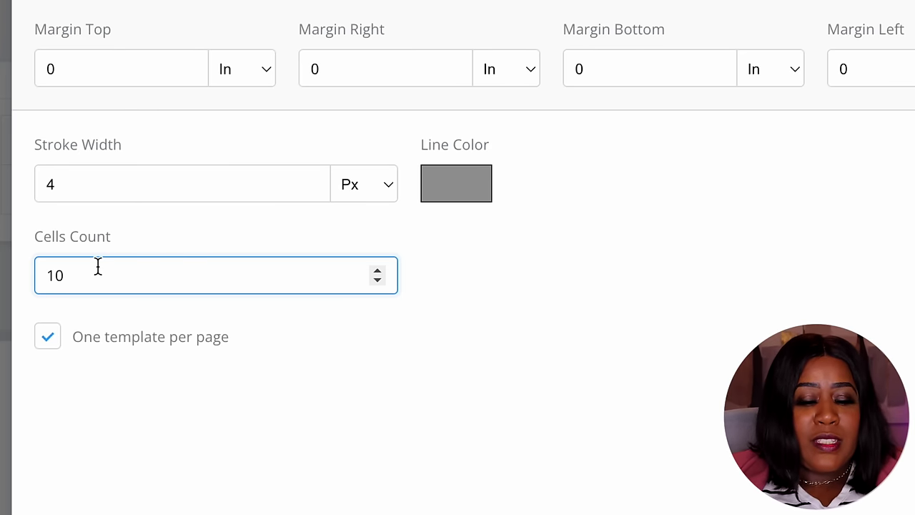
key(BackSpace)
key(BackSpace)
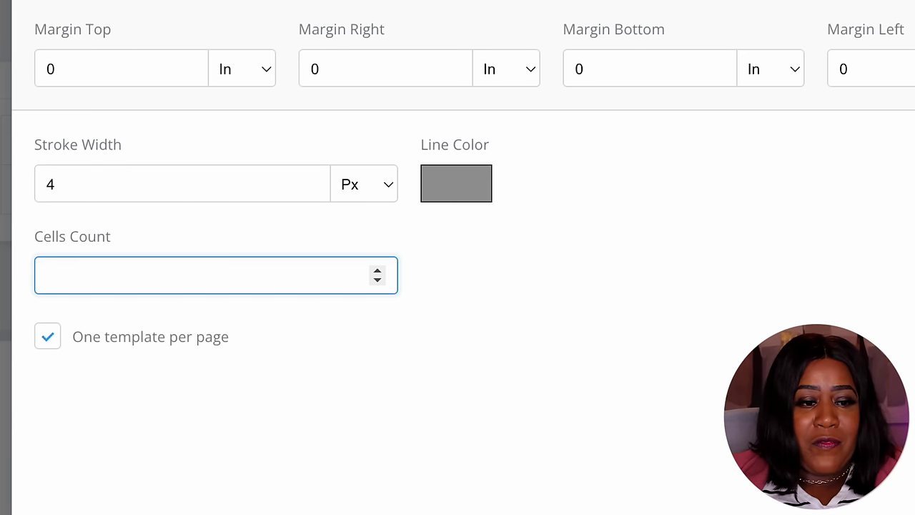
key(Return)
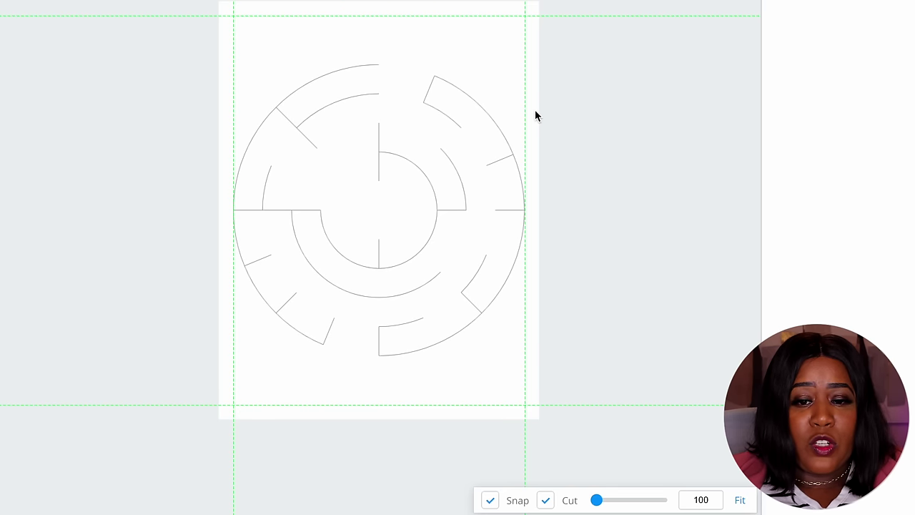
Open Page 5 and choose the Honeycomb Maze template from the Interior Templates Library.
click(445, 128)
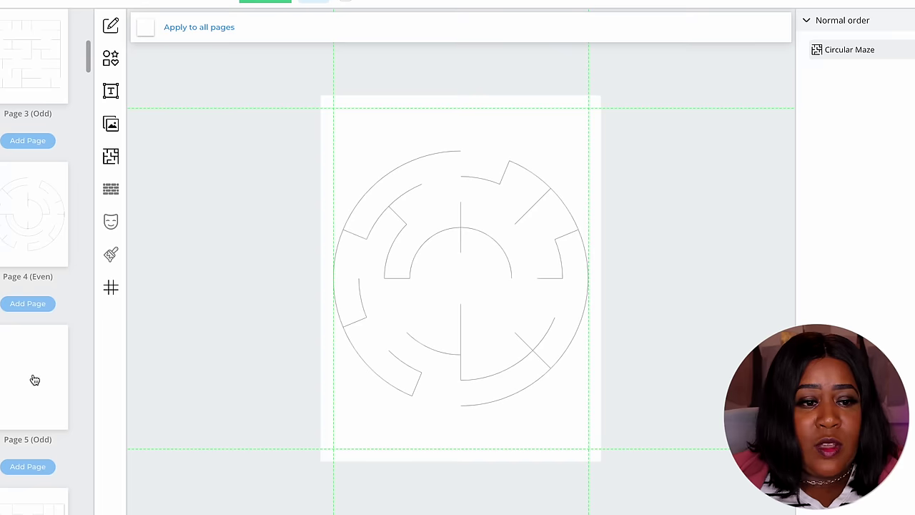
click(33, 380)
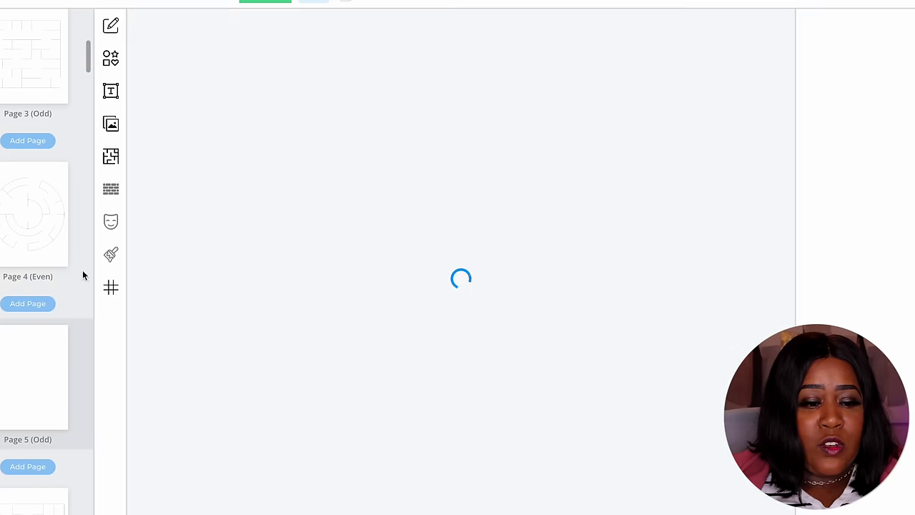
click(112, 155)
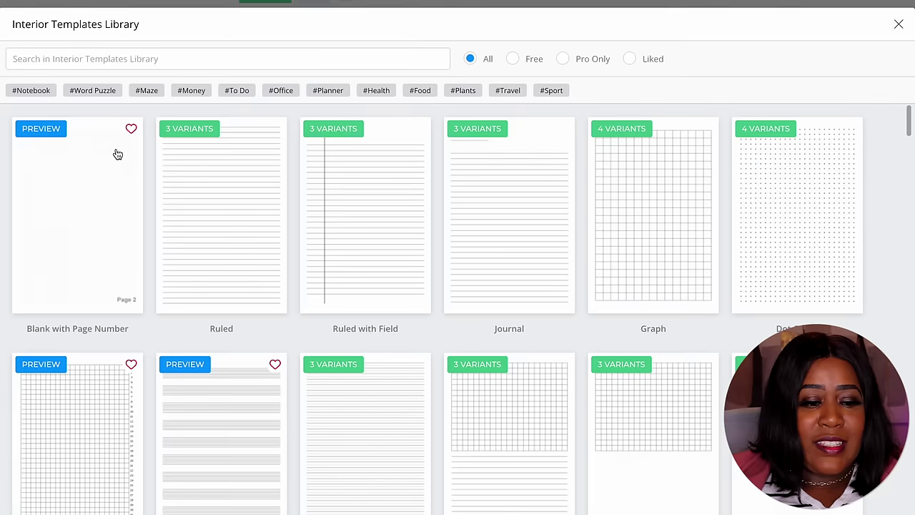
scroll(519, 250, down, 15)
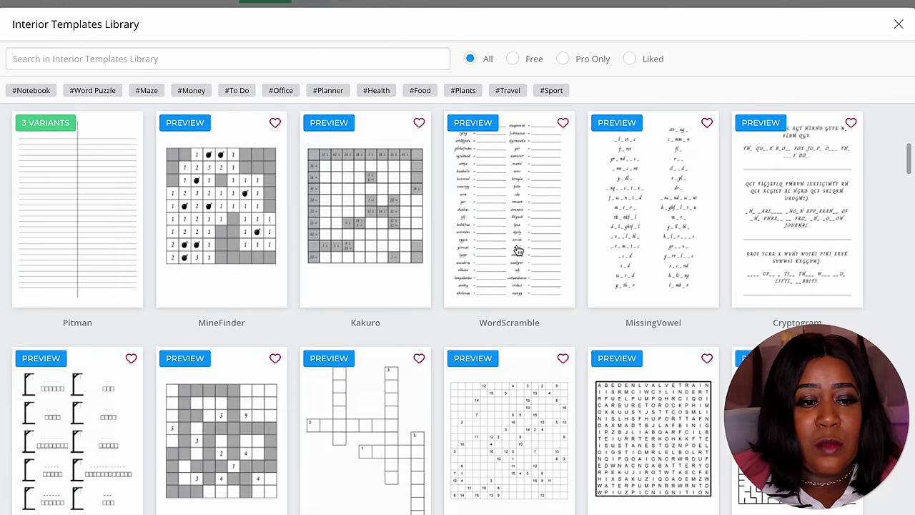
scroll(509, 228, up, 1)
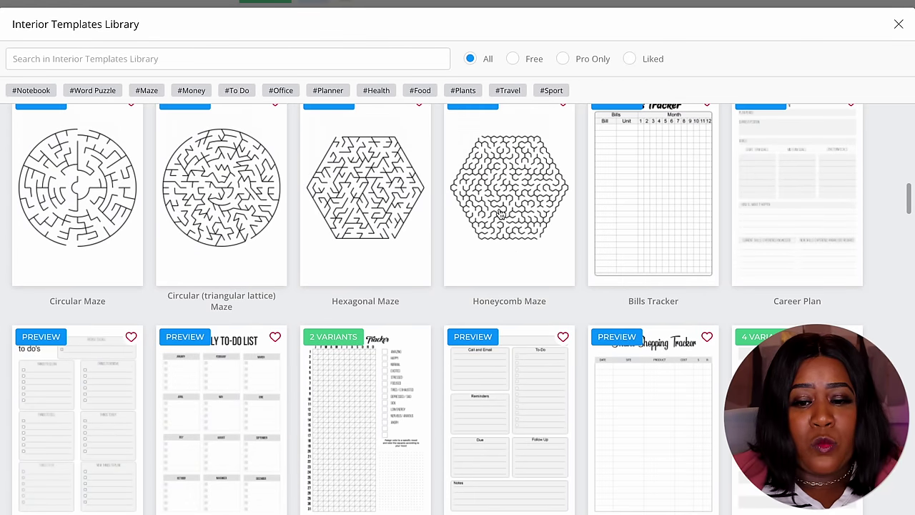
click(529, 179)
Select pages 5, 8, 11, 15, 19, 22 and 25 for the Honeycomb Maze template.
click(462, 127)
click(713, 134)
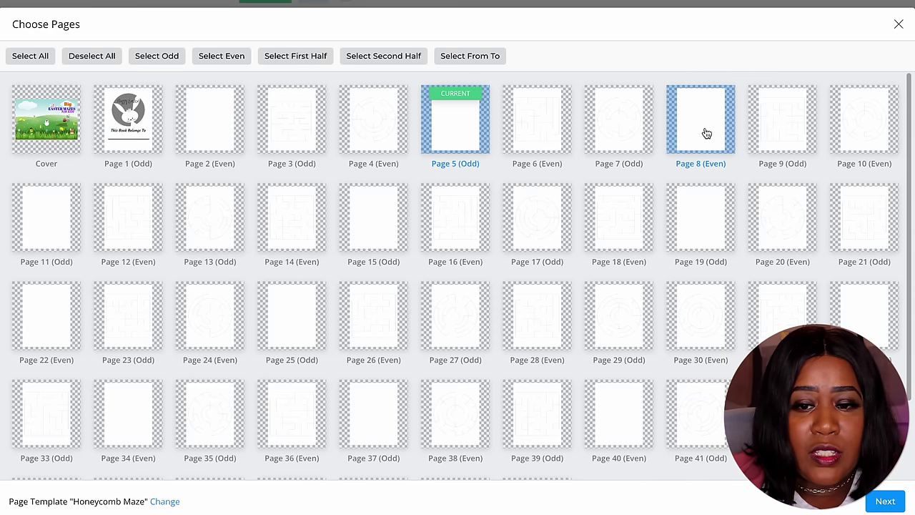
click(334, 215)
click(57, 227)
click(708, 226)
click(72, 316)
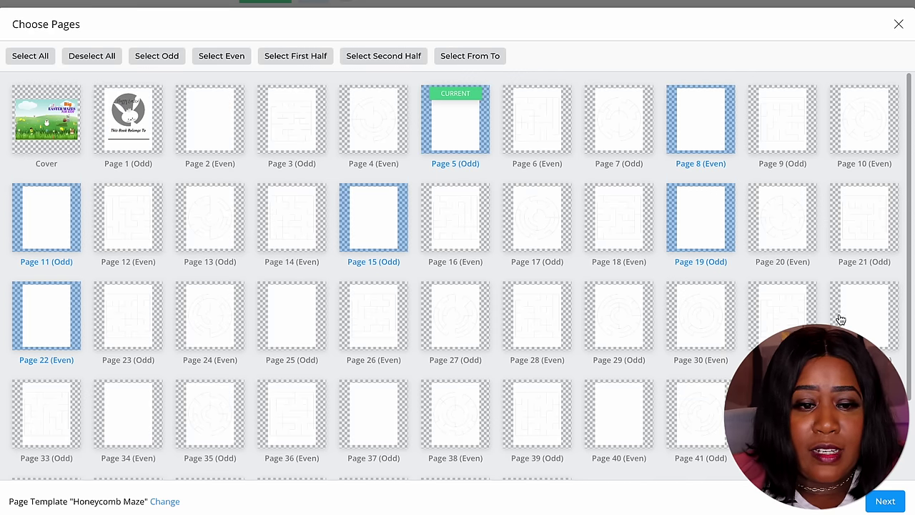
click(318, 320)
Add pages 34, 37, 40, 44, 48 and 50 to the pages chosen for the Honeycomb Maze template.
scroll(429, 357, down, 1)
click(372, 386)
click(154, 376)
click(627, 386)
scroll(627, 386, down, 2)
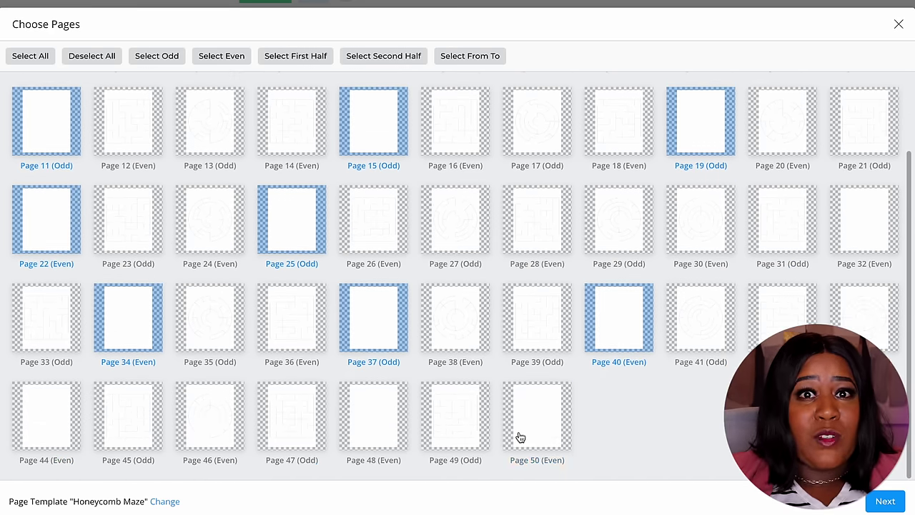
click(513, 429)
click(379, 429)
click(47, 414)
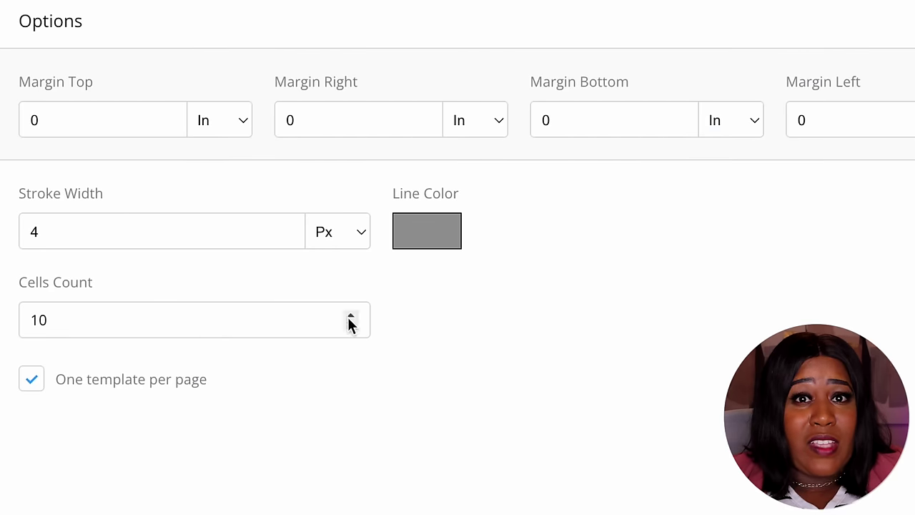
Reduce the Honeycomb Maze's cells count and generate the mazes on the chosen pages.
click(141, 331)
key(BackSpace)
key(BackSpace)
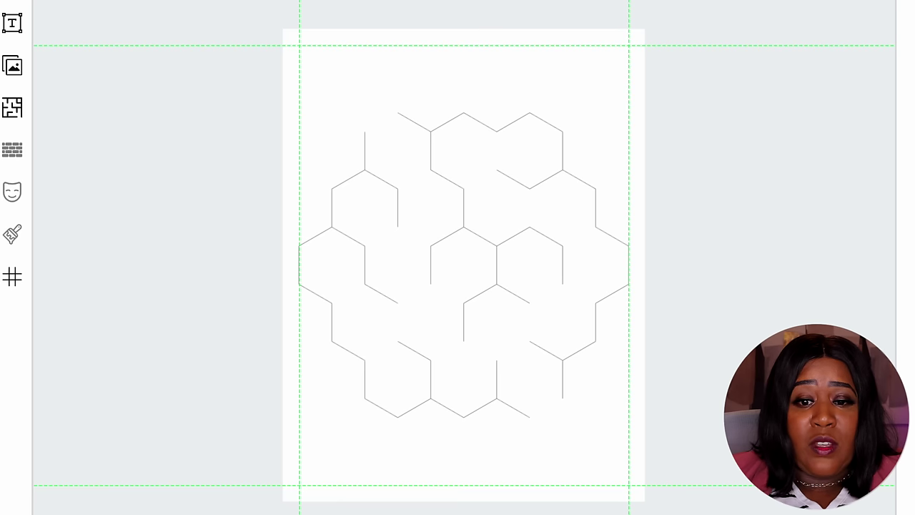
click(613, 123)
click(599, 73)
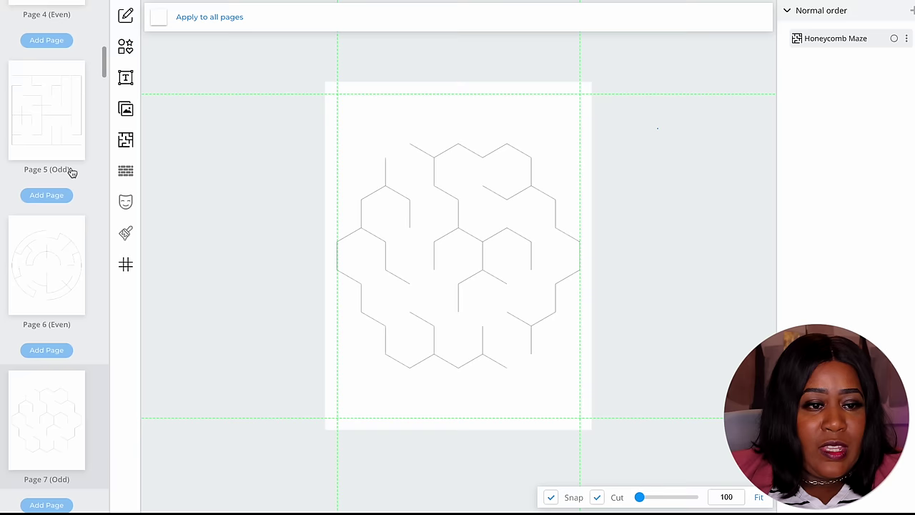
Review the generated rectangular, circular and honeycomb mazes on pages 5 to 7.
scroll(70, 169, up, 1)
click(62, 170)
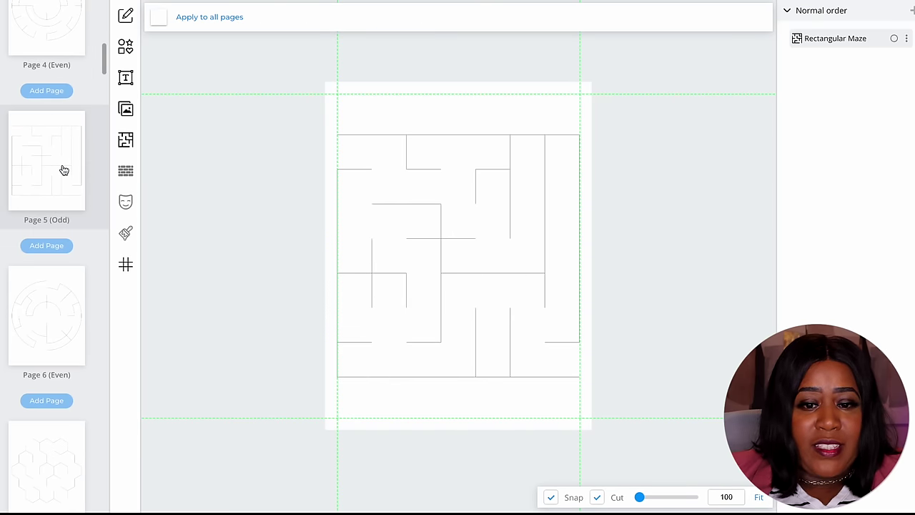
scroll(59, 251, down, 1)
click(56, 276)
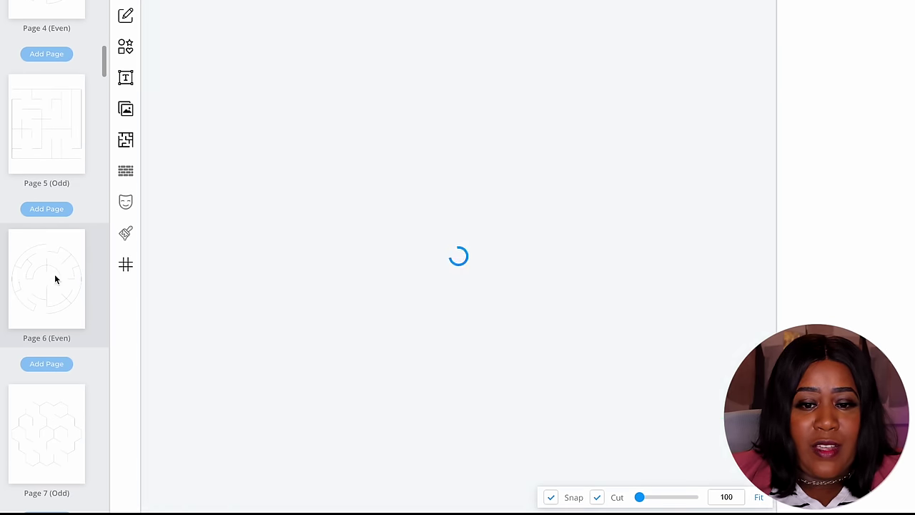
scroll(55, 279, down, 1)
click(56, 279)
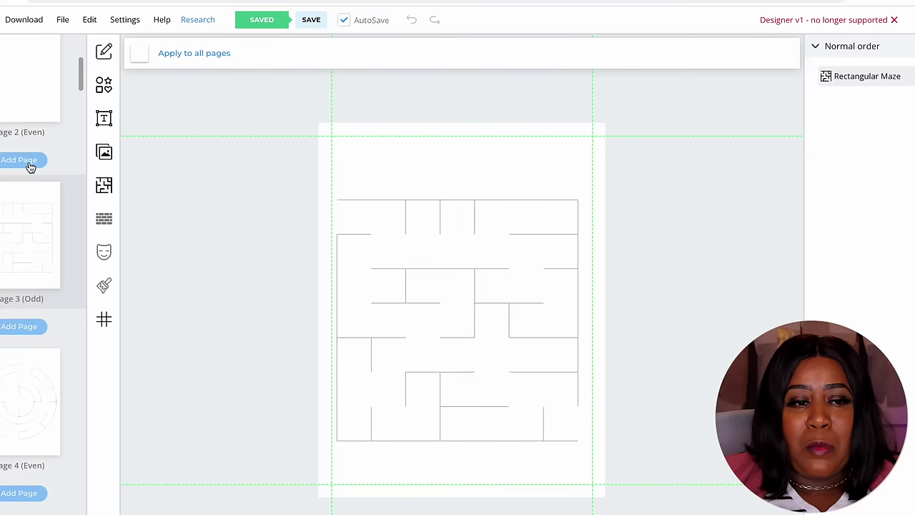
Shrink the rectangular maze on Page 3 a little and insert the cartoon bunny from the Pixabay Easter images.
scroll(29, 164, down, 1)
click(388, 210)
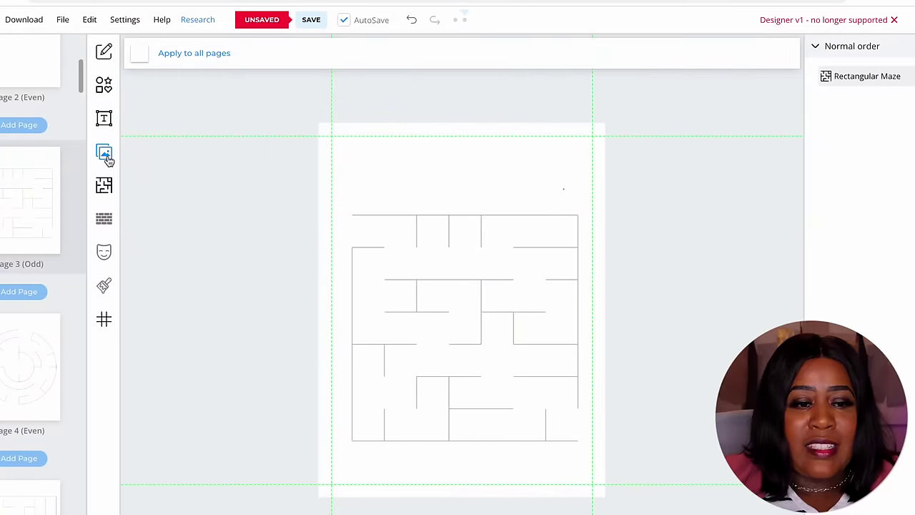
click(107, 159)
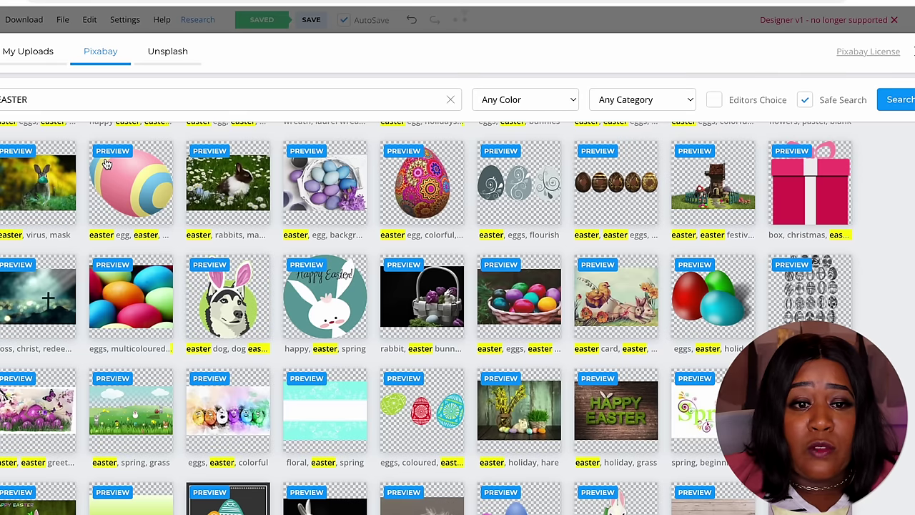
scroll(182, 236, up, 5)
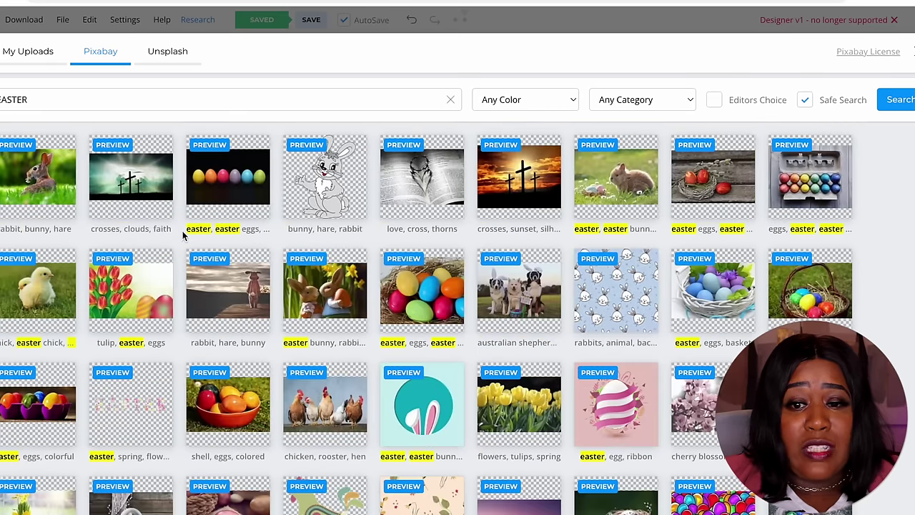
click(329, 188)
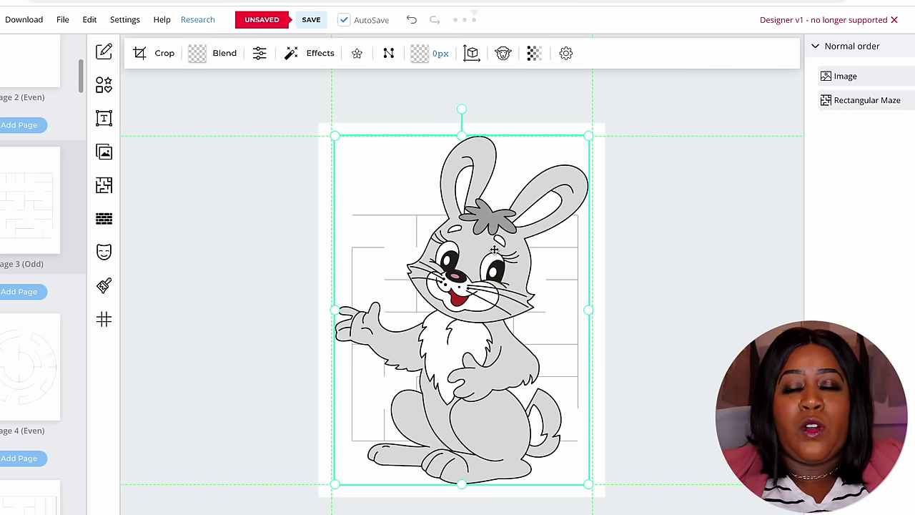
Apply the Greyscale image effect to the bunny on Page 3.
click(319, 54)
click(321, 56)
click(321, 56)
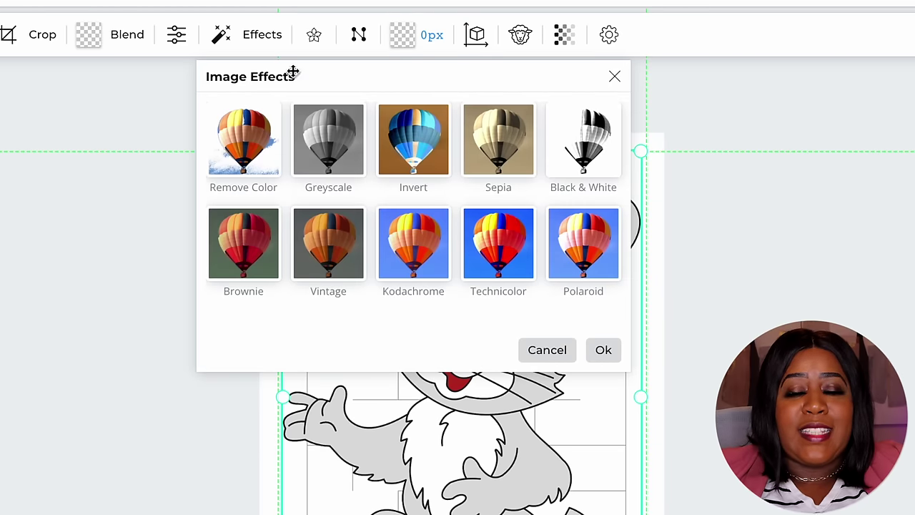
click(370, 132)
click(453, 312)
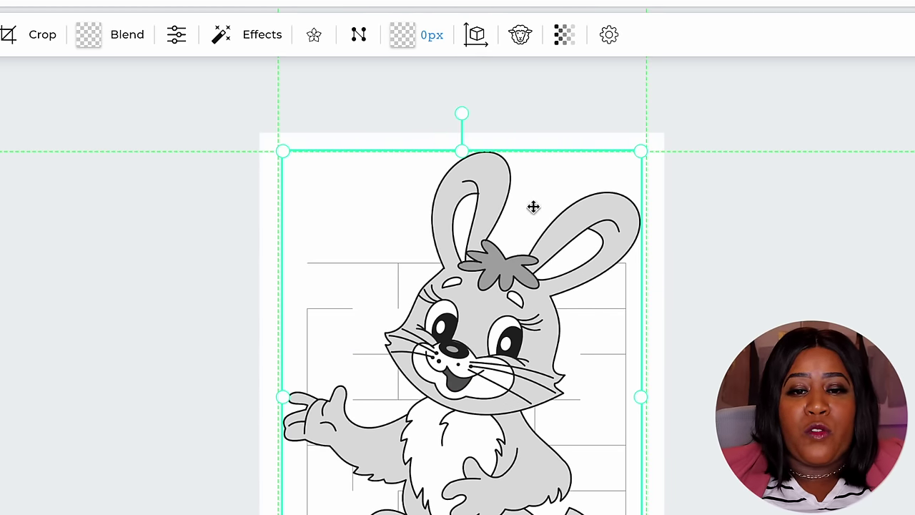
Set the bunny image's opacity to 13 so the maze lines show over it.
click(563, 36)
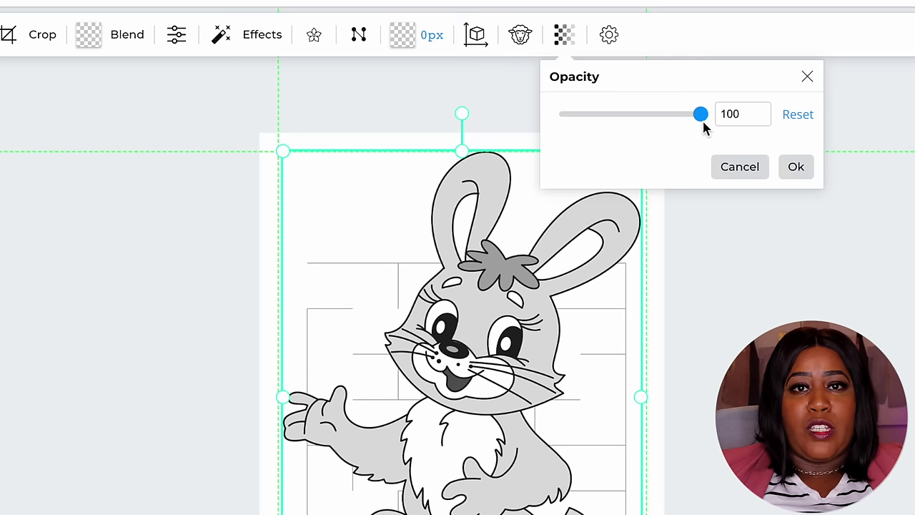
drag(701, 116, 577, 116)
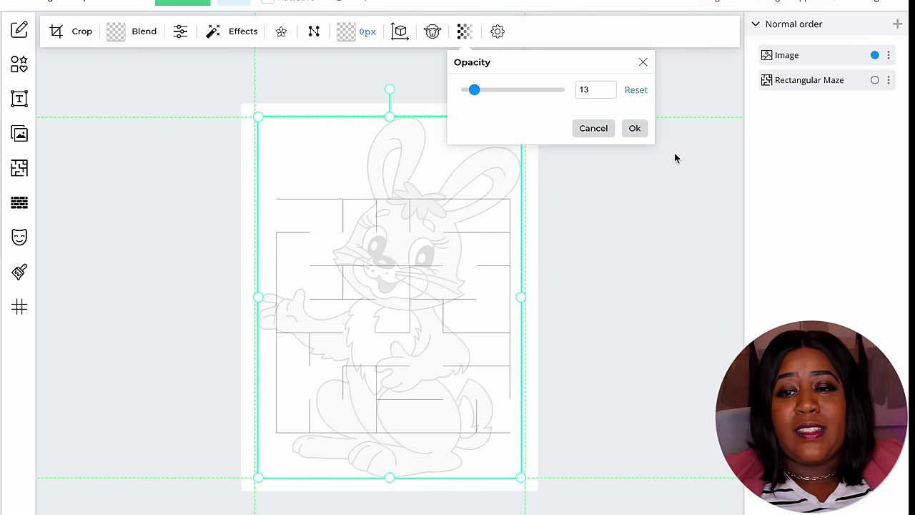
click(643, 65)
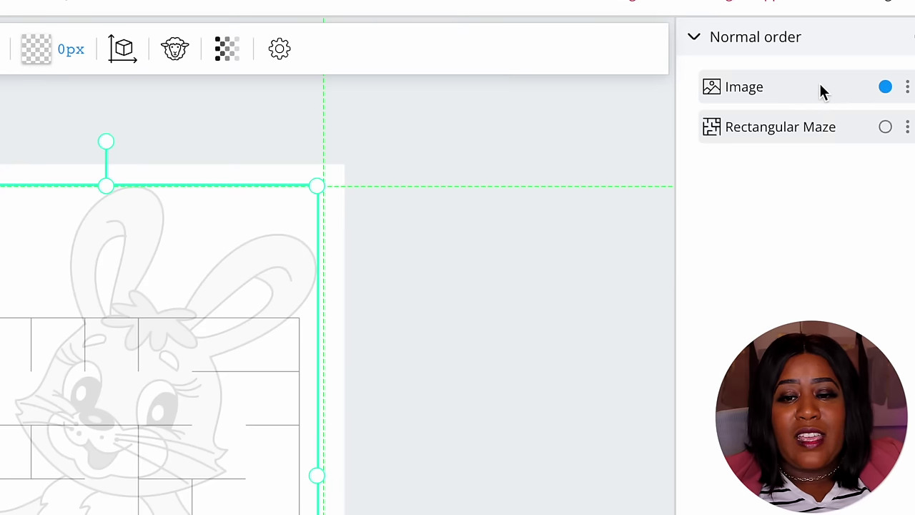
Place the bunny image behind the rectangular maze in Page 3's layer order and set its opacity to 10.
drag(833, 53, 832, 83)
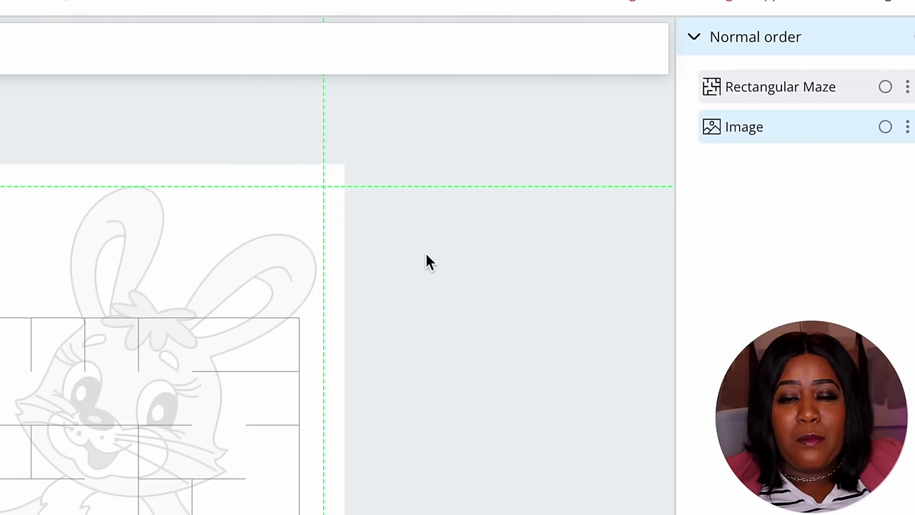
click(185, 259)
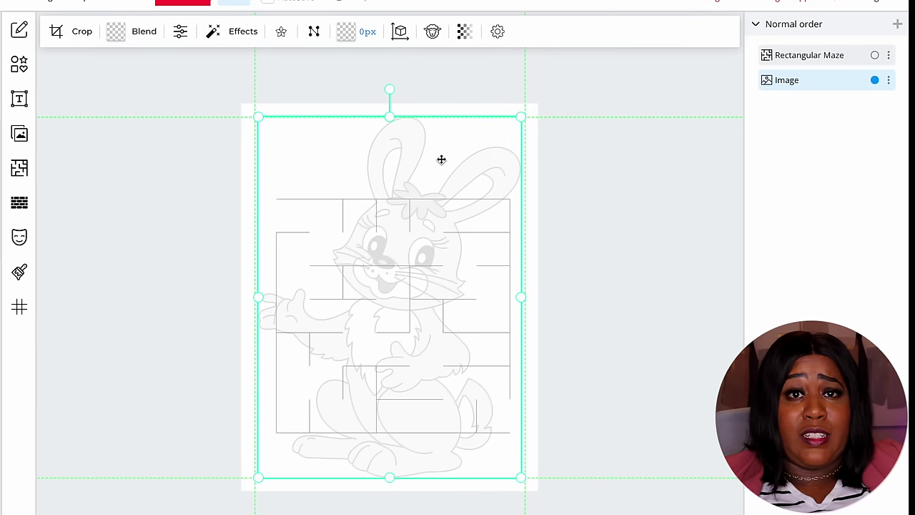
click(464, 32)
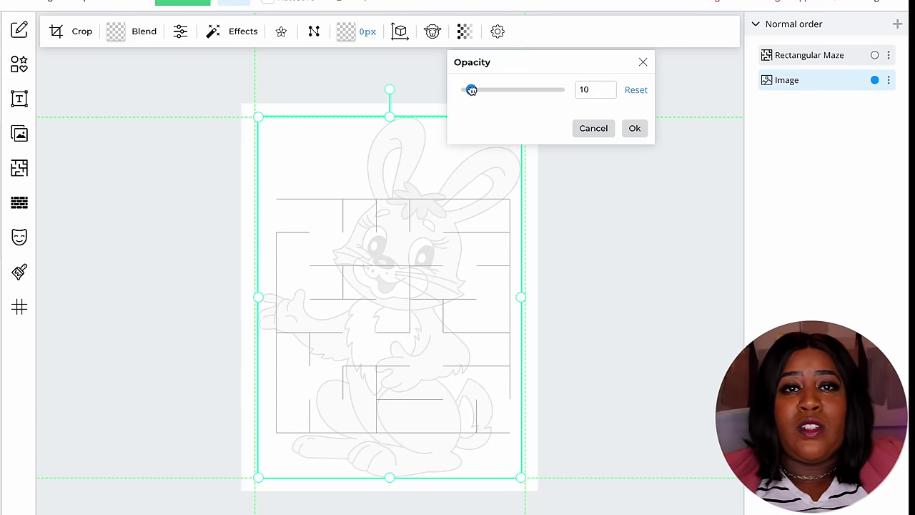
click(566, 184)
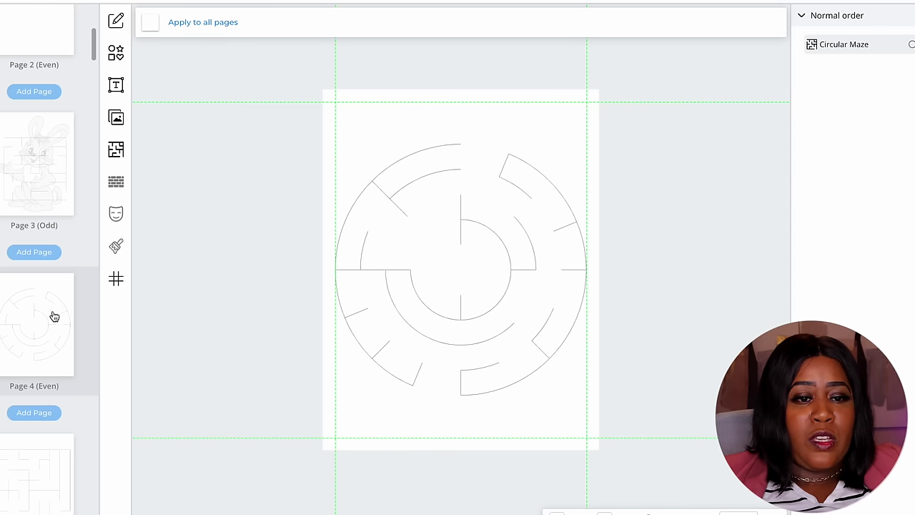
Insert the Pixabay Easter image of a brown rabbit with a chick and egg basket on Page 4.
click(116, 117)
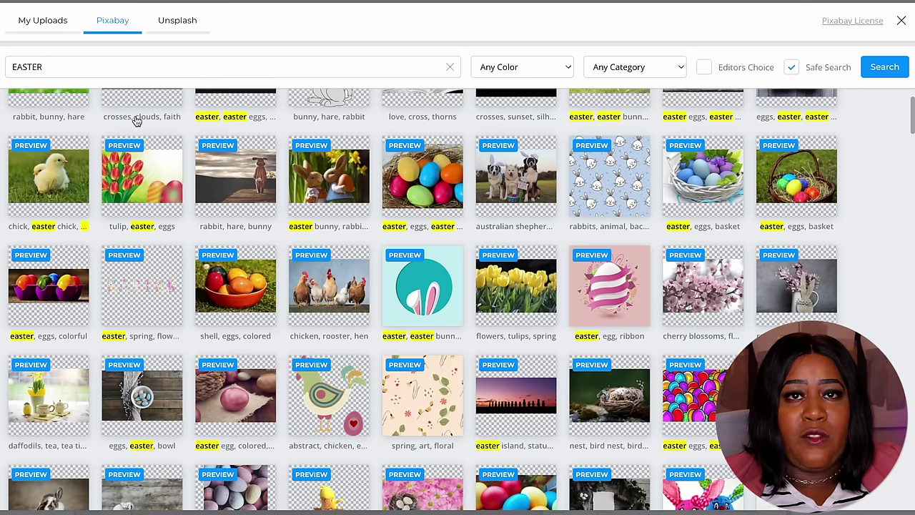
scroll(538, 246, down, 6)
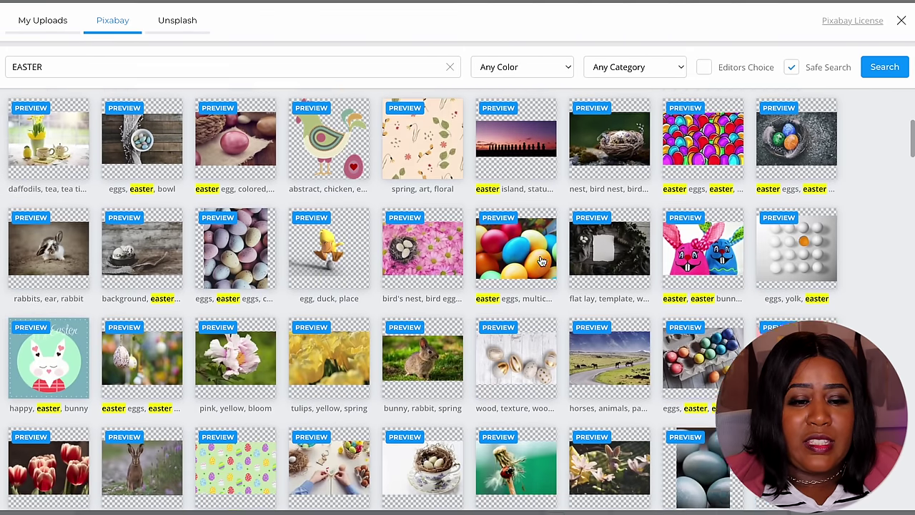
scroll(542, 261, down, 3)
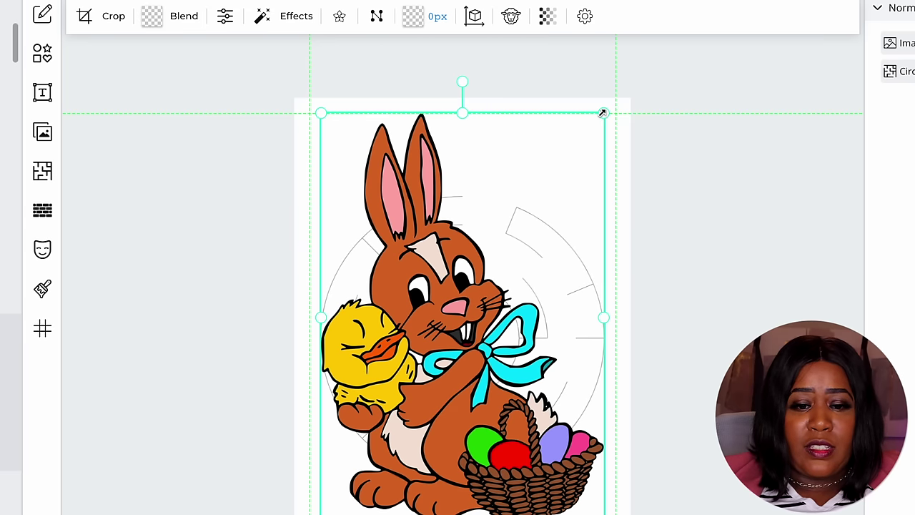
Shrink the rabbit into Page 4's lower-left corner and move the circular maze up to make room for it.
drag(603, 118, 429, 379)
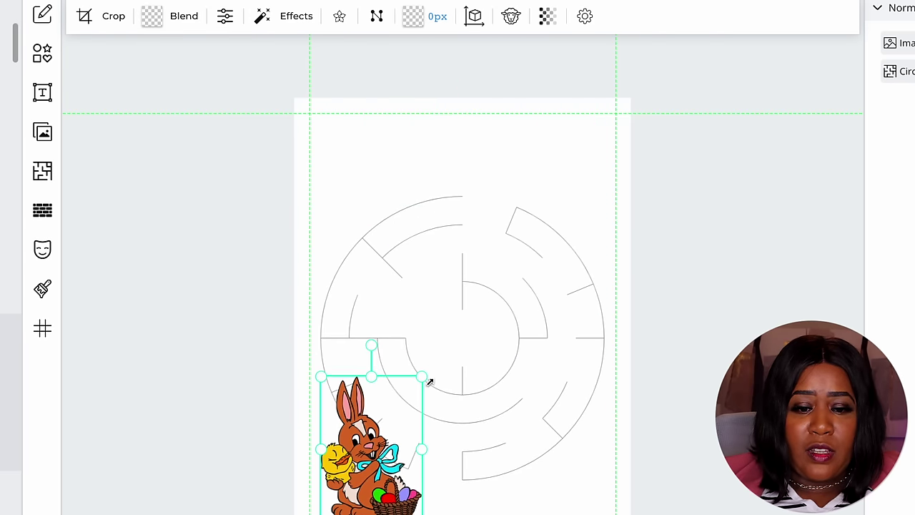
click(517, 302)
drag(517, 299, 513, 272)
Apply the Greyscale effect in Average mode and the Black & White effect to the rabbit image.
click(368, 429)
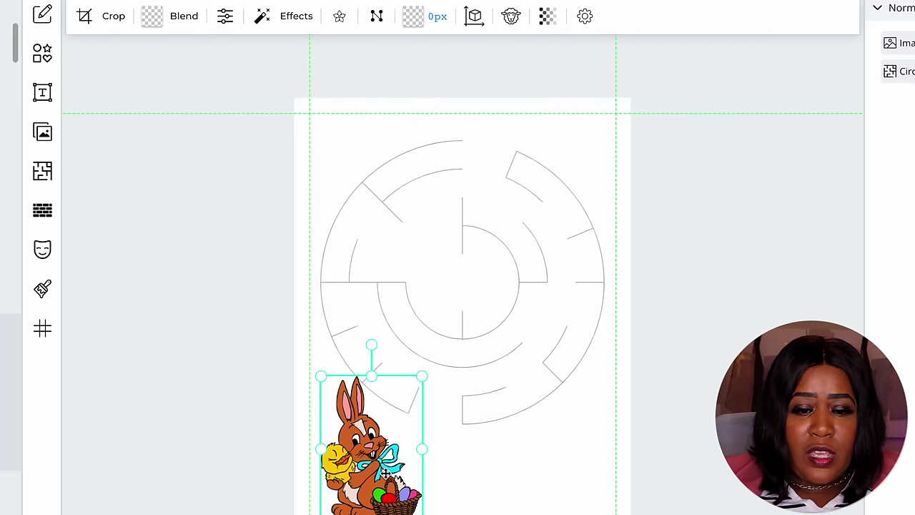
click(309, 27)
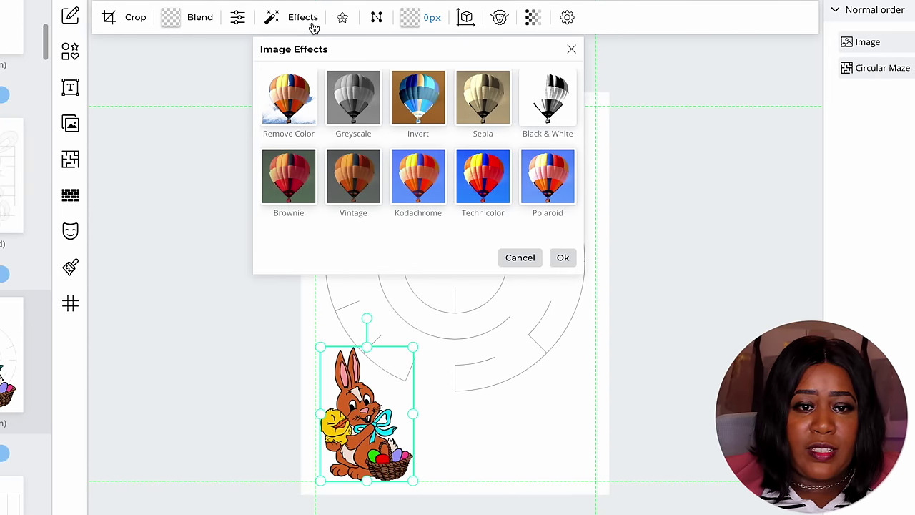
click(357, 100)
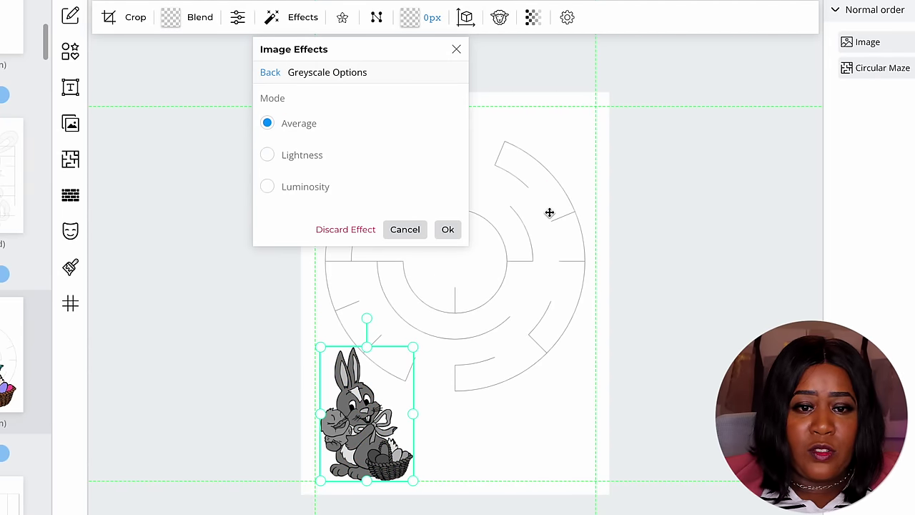
click(448, 231)
click(302, 24)
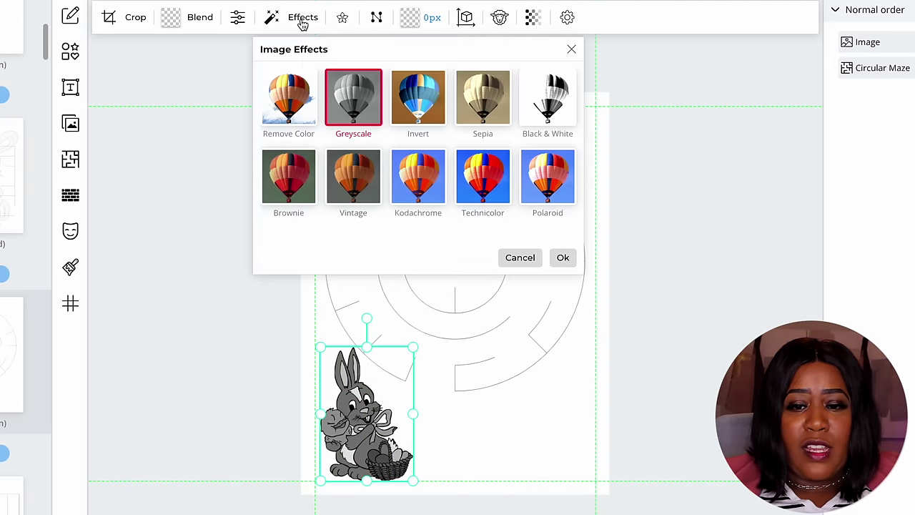
click(557, 104)
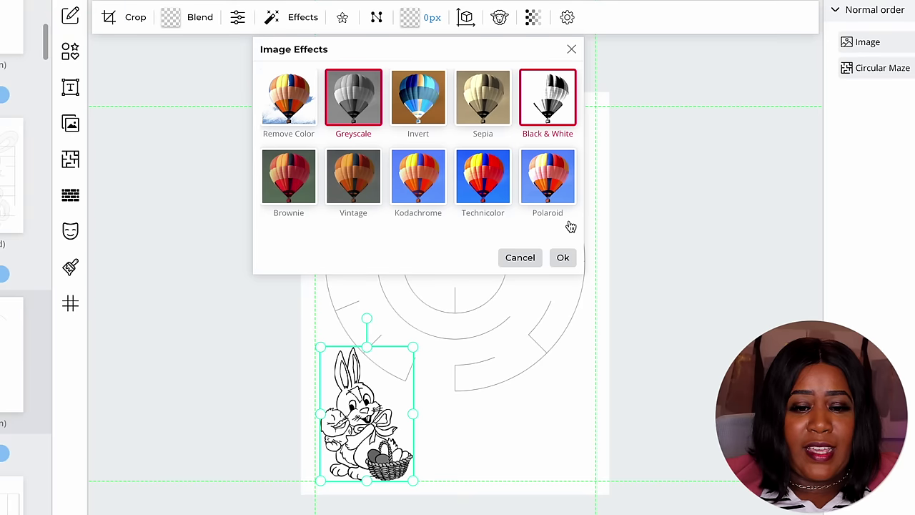
click(562, 261)
click(719, 234)
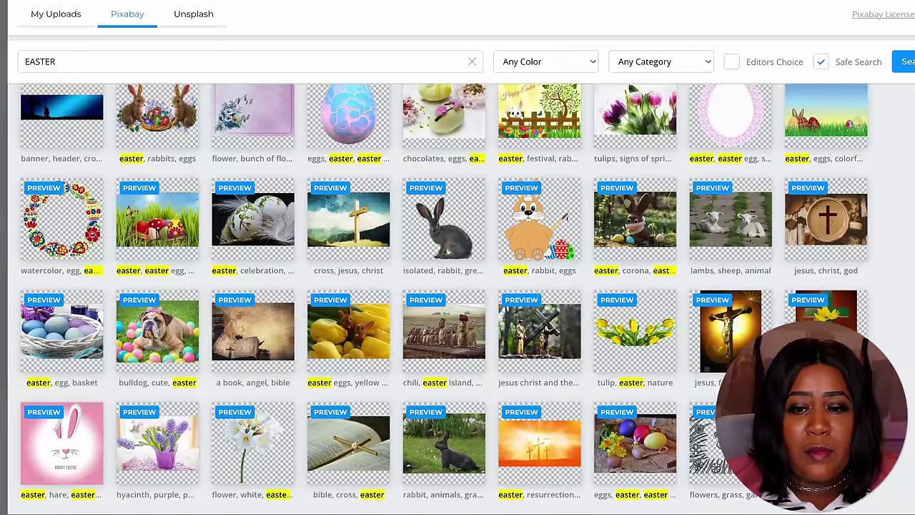
Insert the spotted Easter egg from Pixabay and shrink it into Page 4's lower-right corner.
click(603, 407)
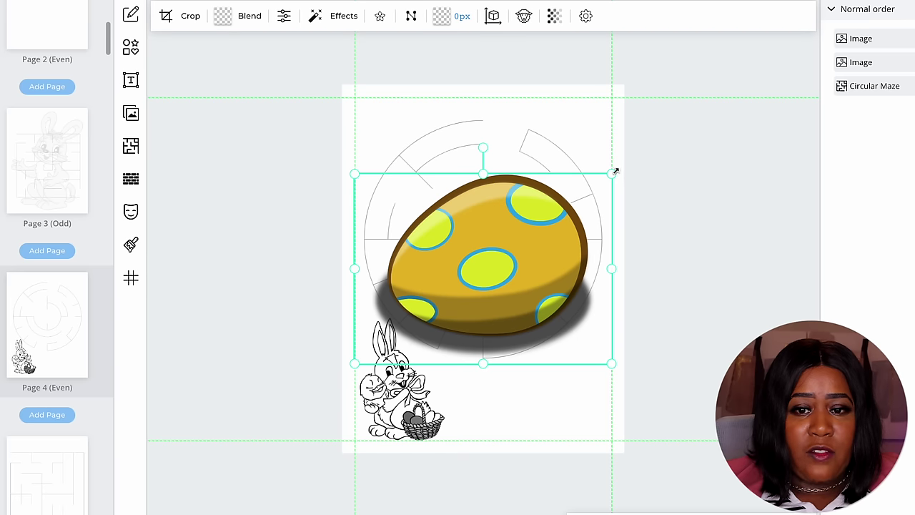
drag(616, 171, 583, 380)
Apply the Greyscale image effect in Average mode to the Easter egg.
click(347, 18)
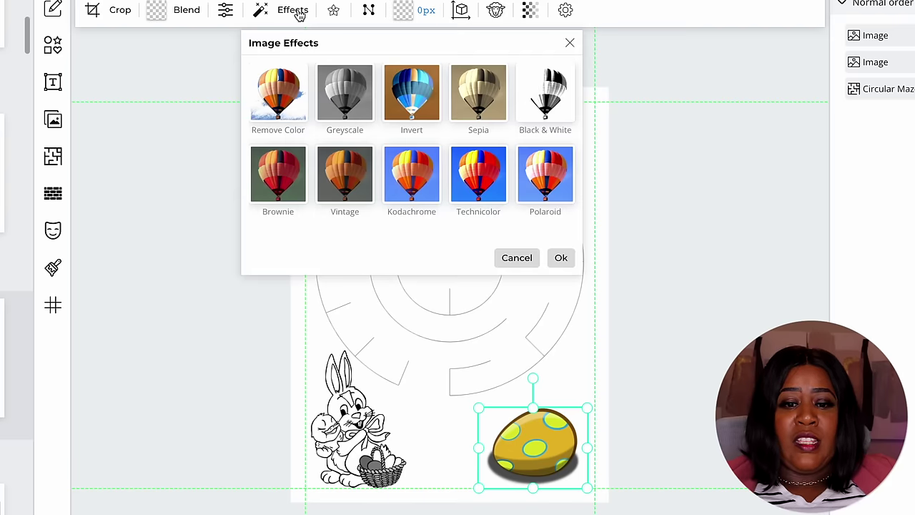
click(395, 98)
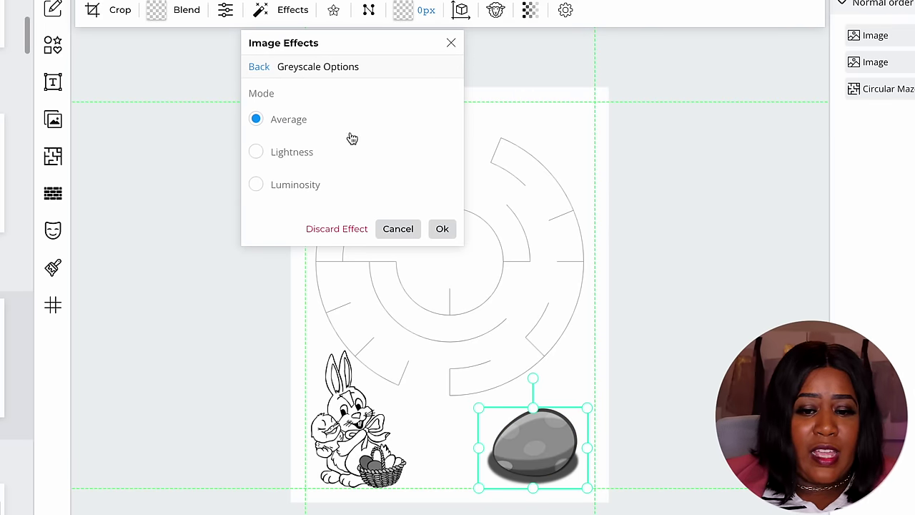
click(442, 229)
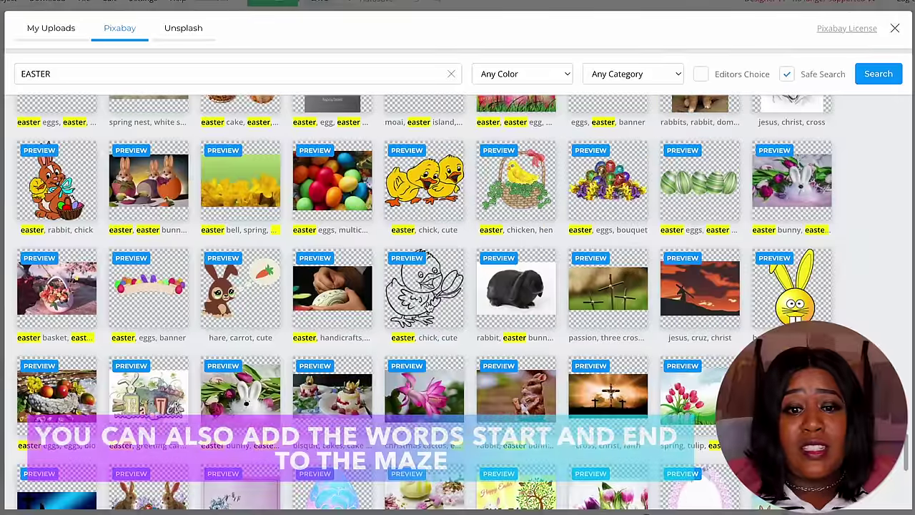
Insert the black-and-white outline chick from the Pixabay Easter images.
click(450, 279)
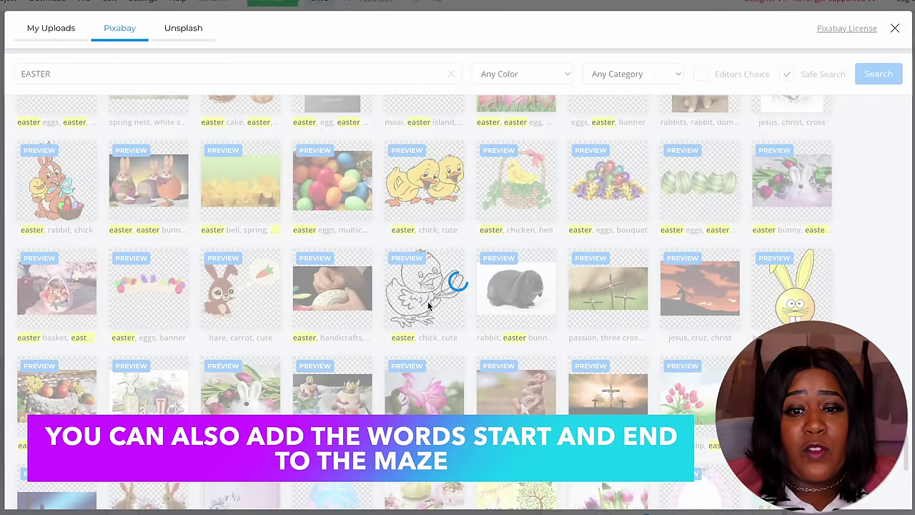